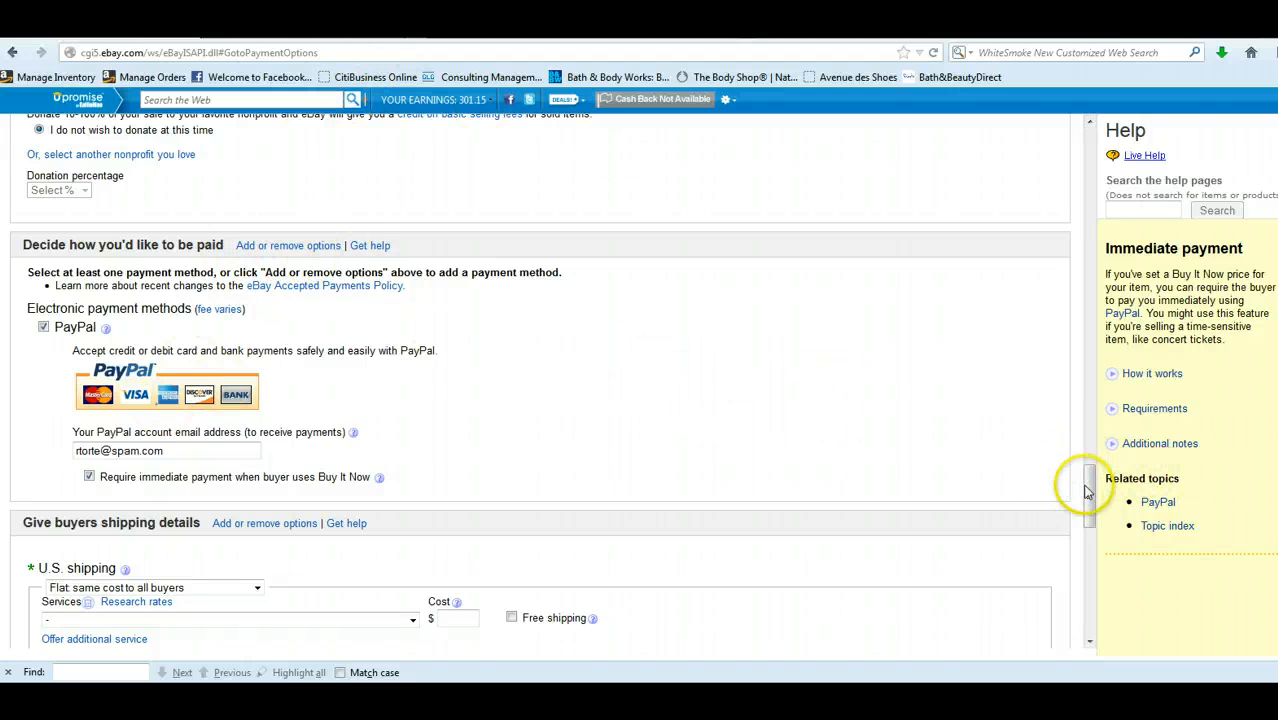
Choose USPS Priority Mail Small Flat Rate Box as the flat-cost U.S. shipping service and set its cost to $6.50, without free shipping.
drag(1087, 485, 1089, 540)
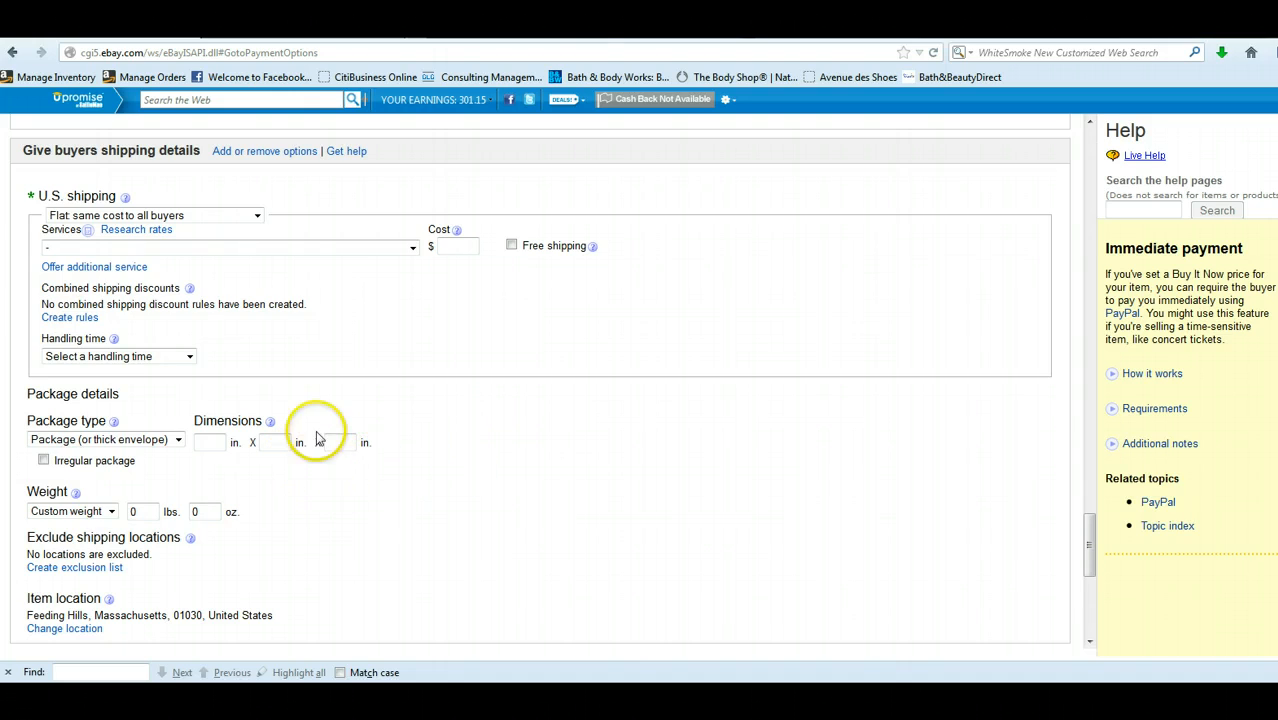
click(410, 250)
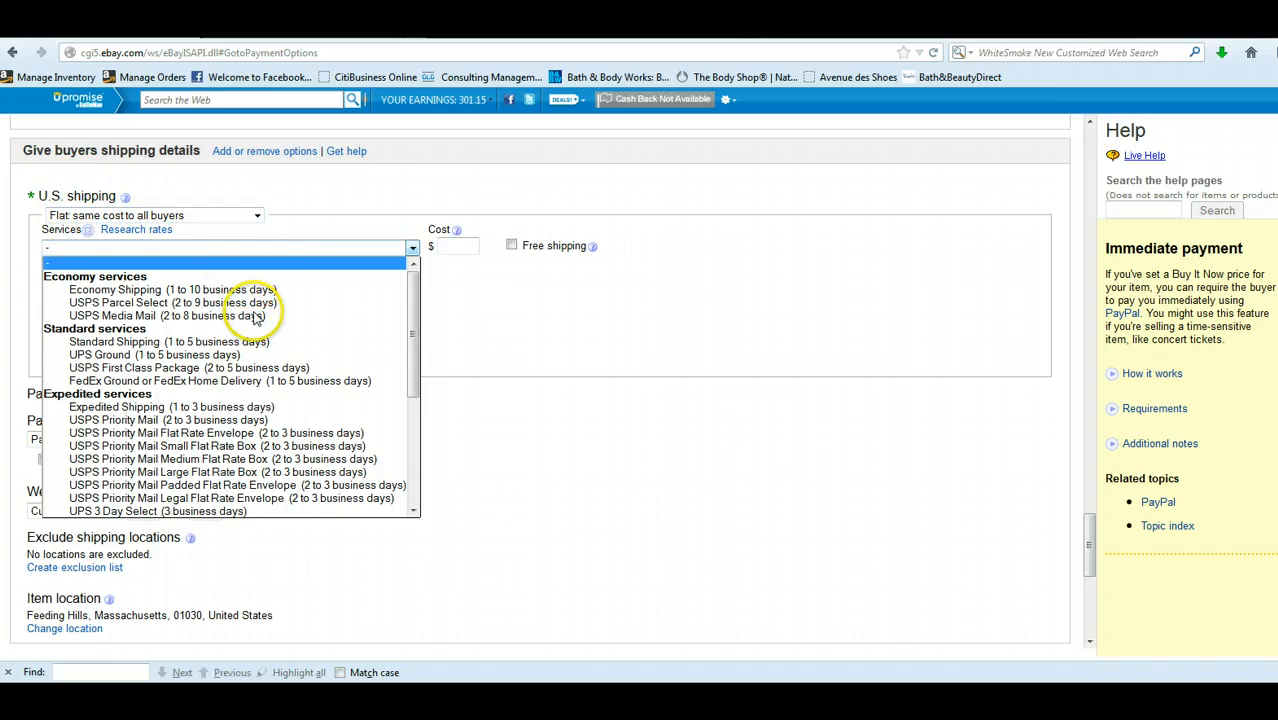
click(250, 447)
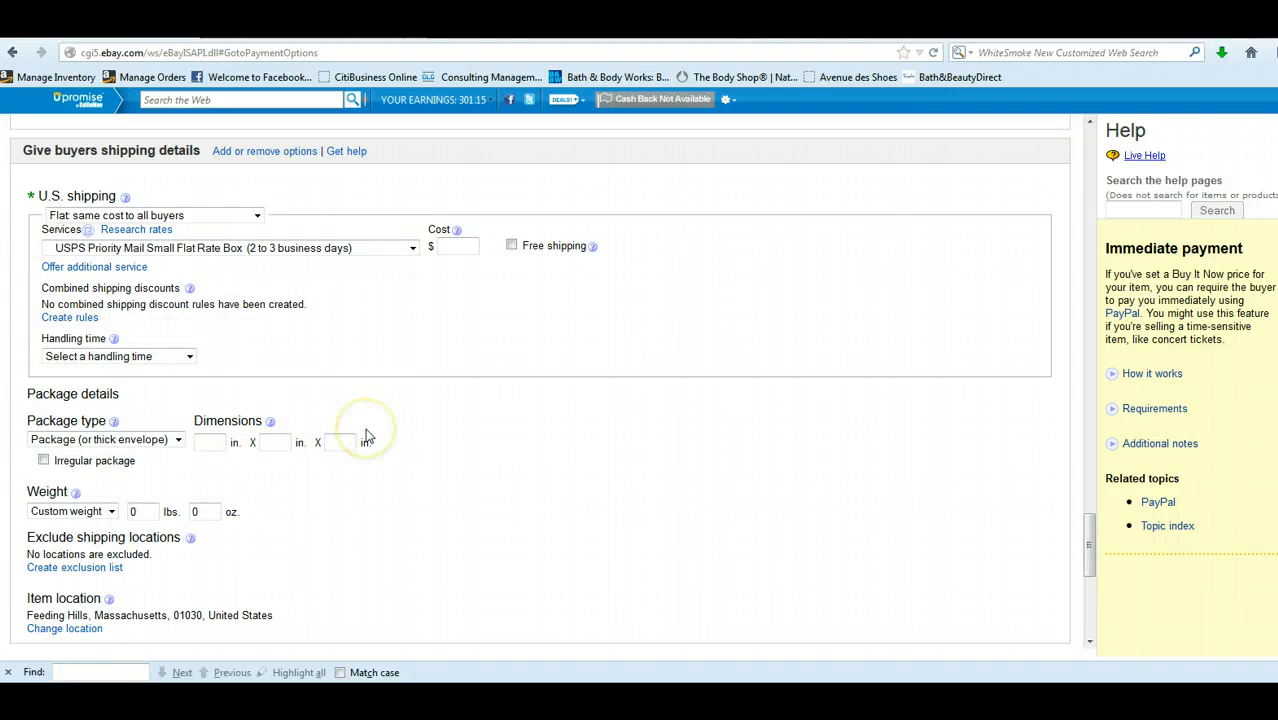
click(511, 245)
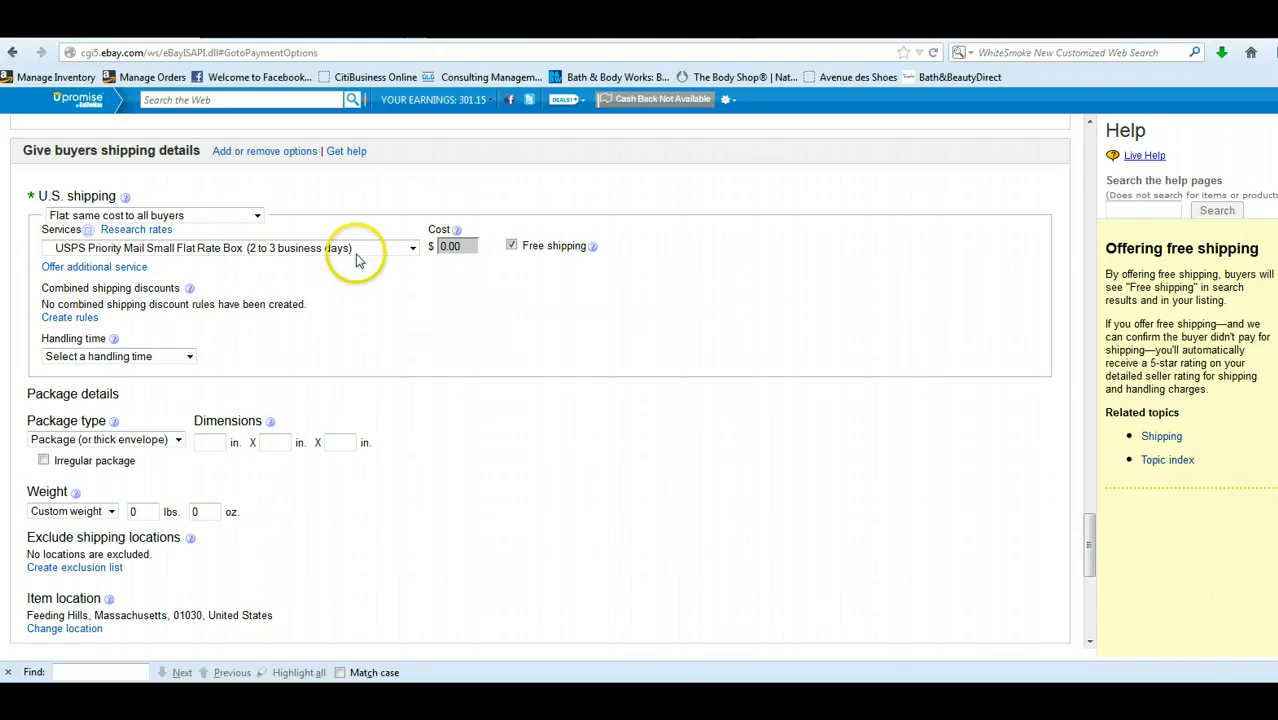
click(511, 246)
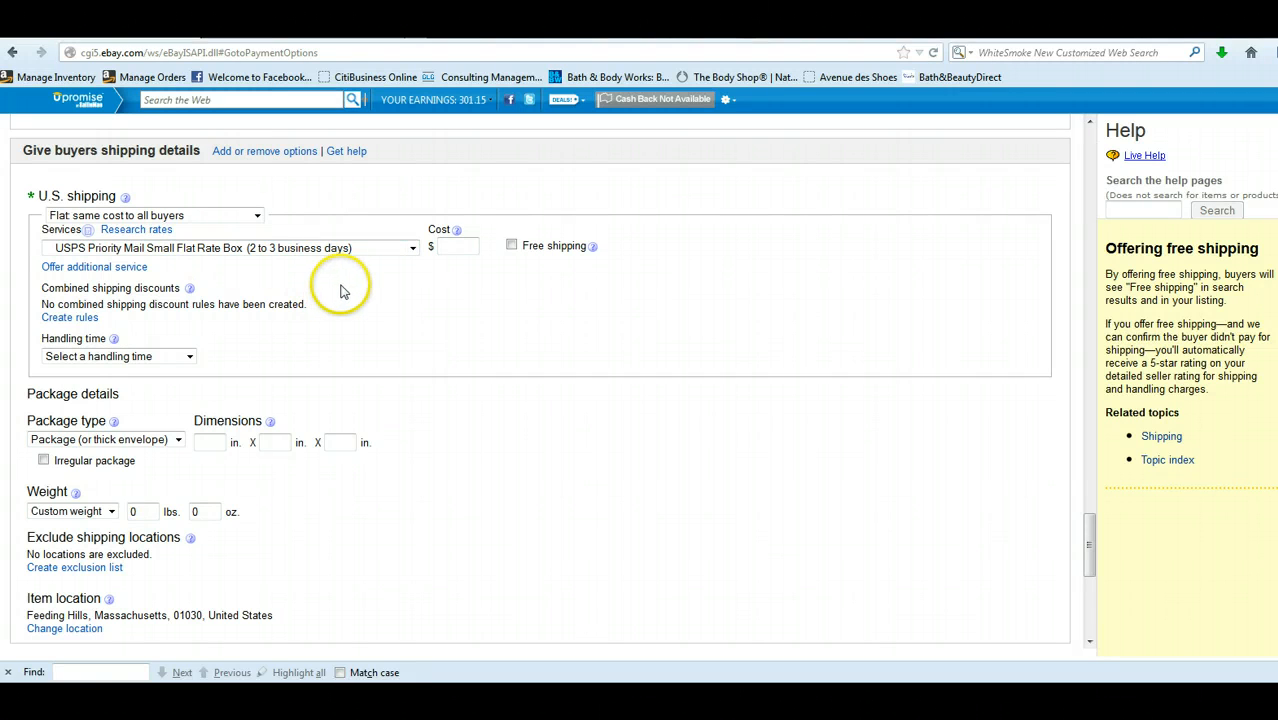
click(463, 250)
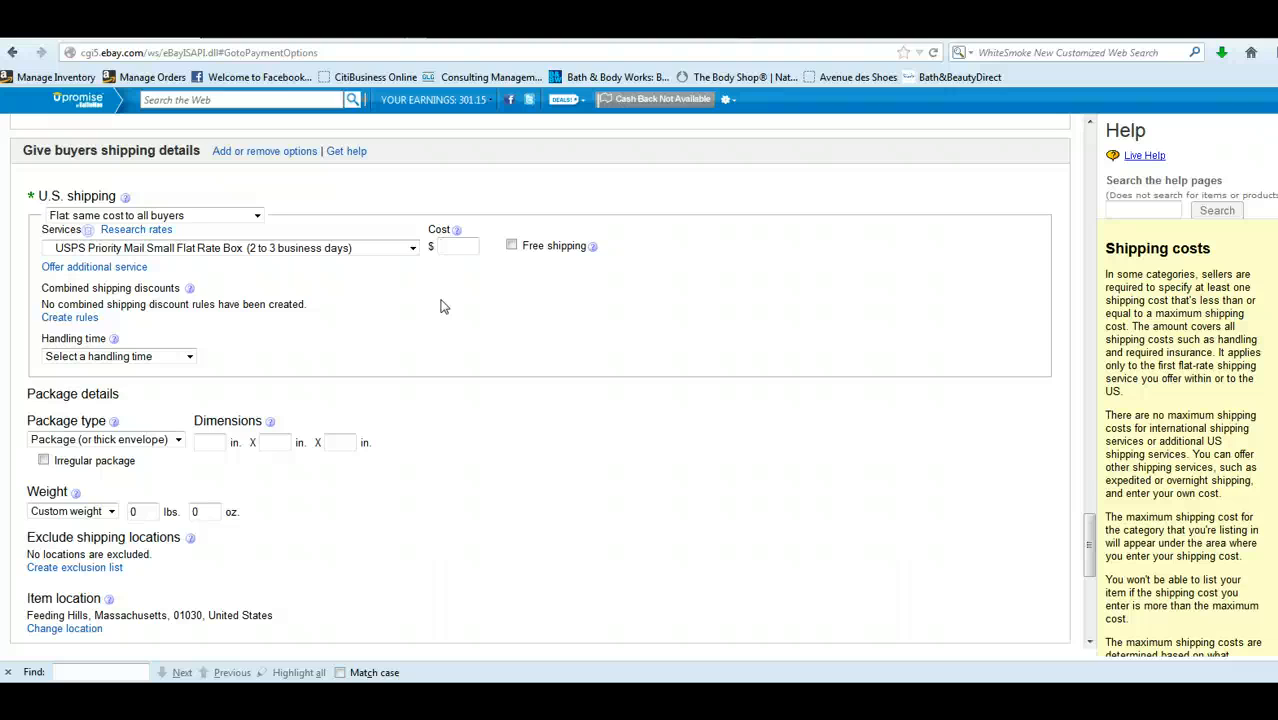
text(6.50)
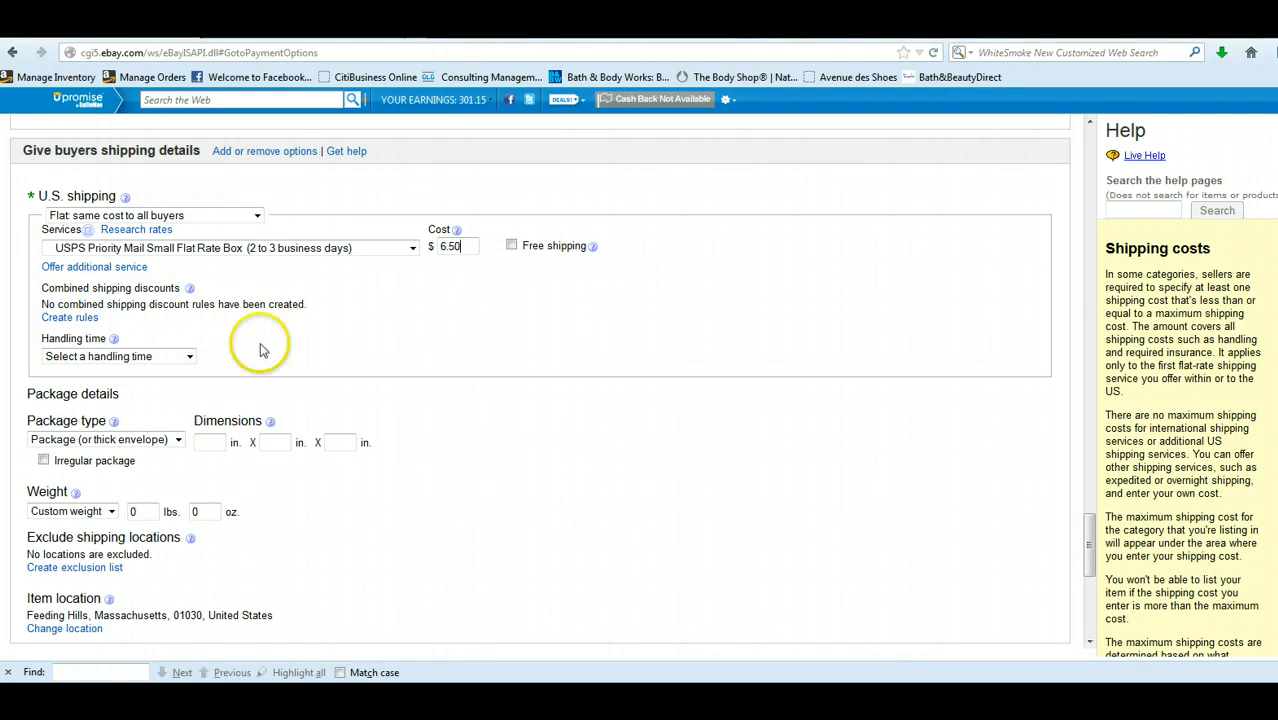
Switch the flat-cost shipping service to USPS Priority Mail Medium Flat Rate Box and set its cost to $13.50.
click(267, 253)
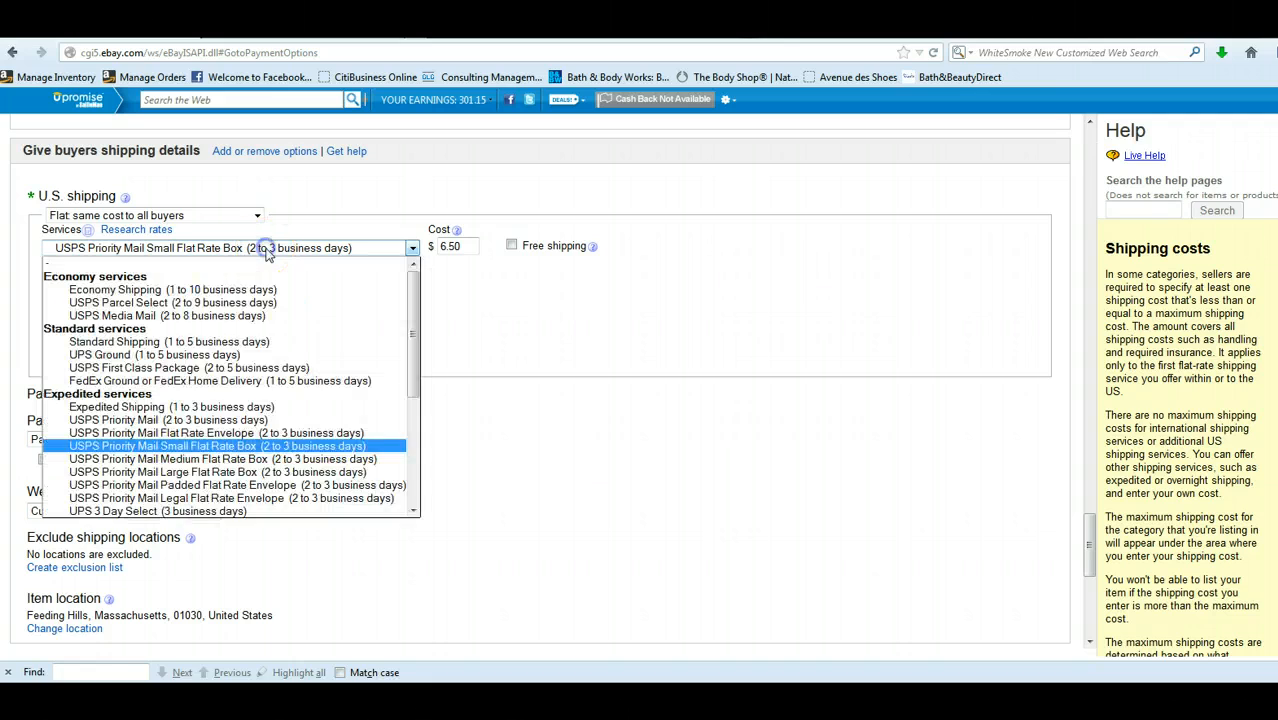
click(276, 461)
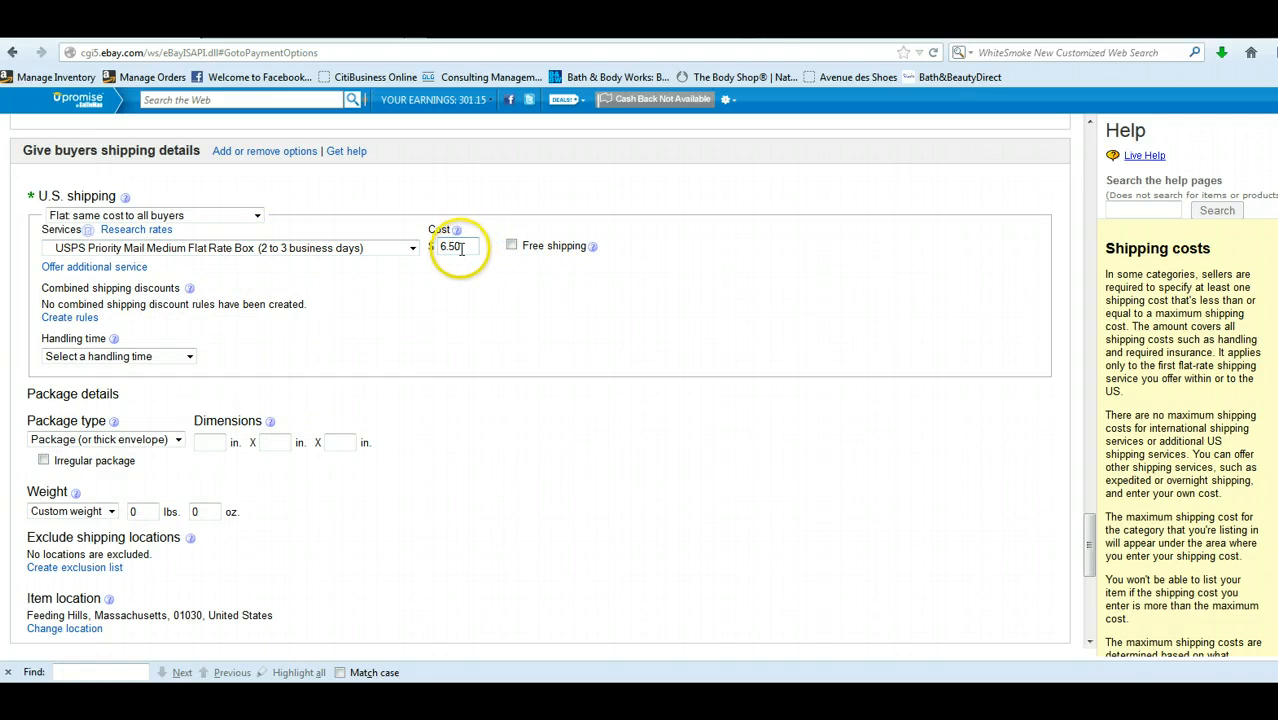
drag(450, 247, 435, 247)
text(7)
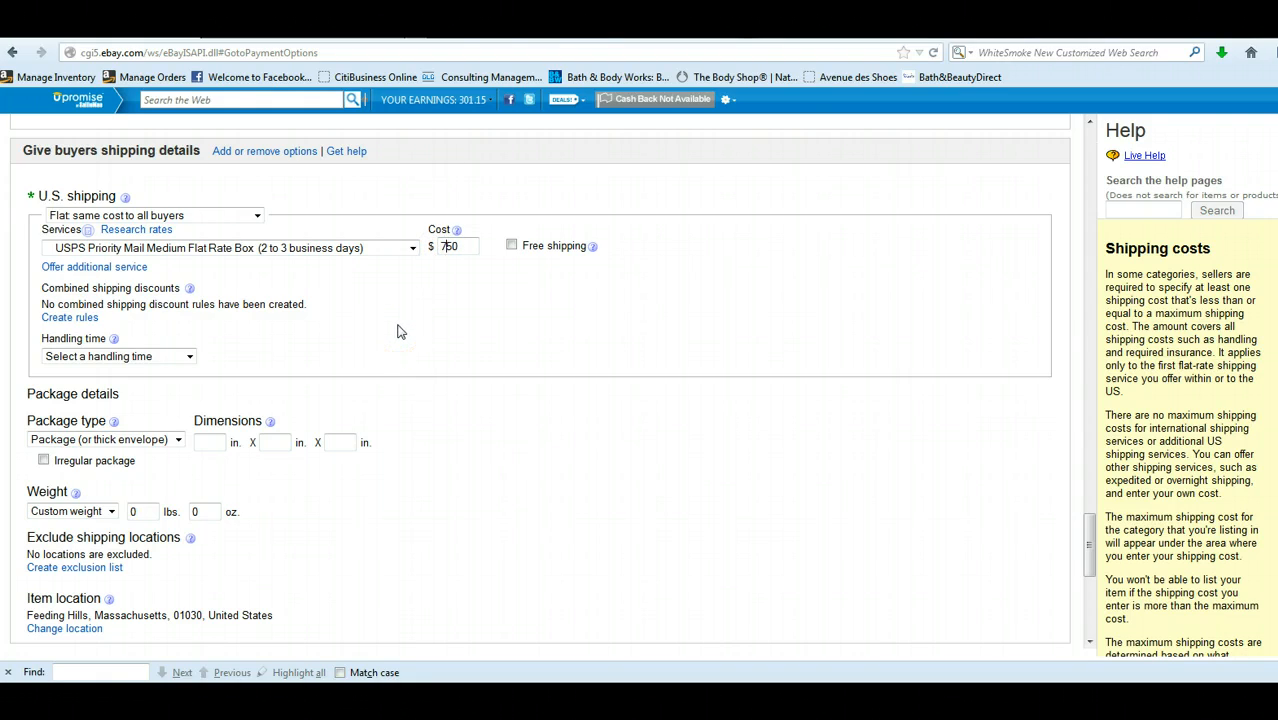
text(.)
click(425, 292)
drag(465, 250, 410, 330)
text(13.50)
click(436, 336)
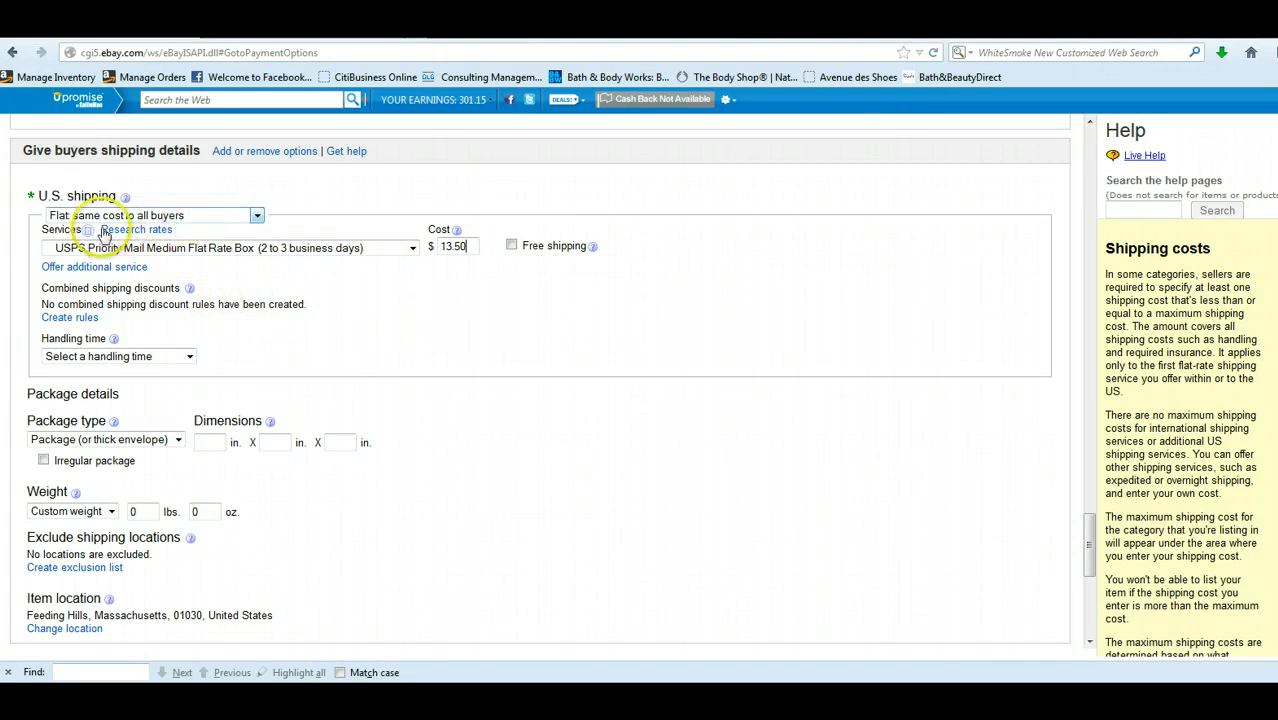
Set U.S. shipping to Calculated: Cost varies by buyer location, with USPS First Class Package as the service.
click(197, 219)
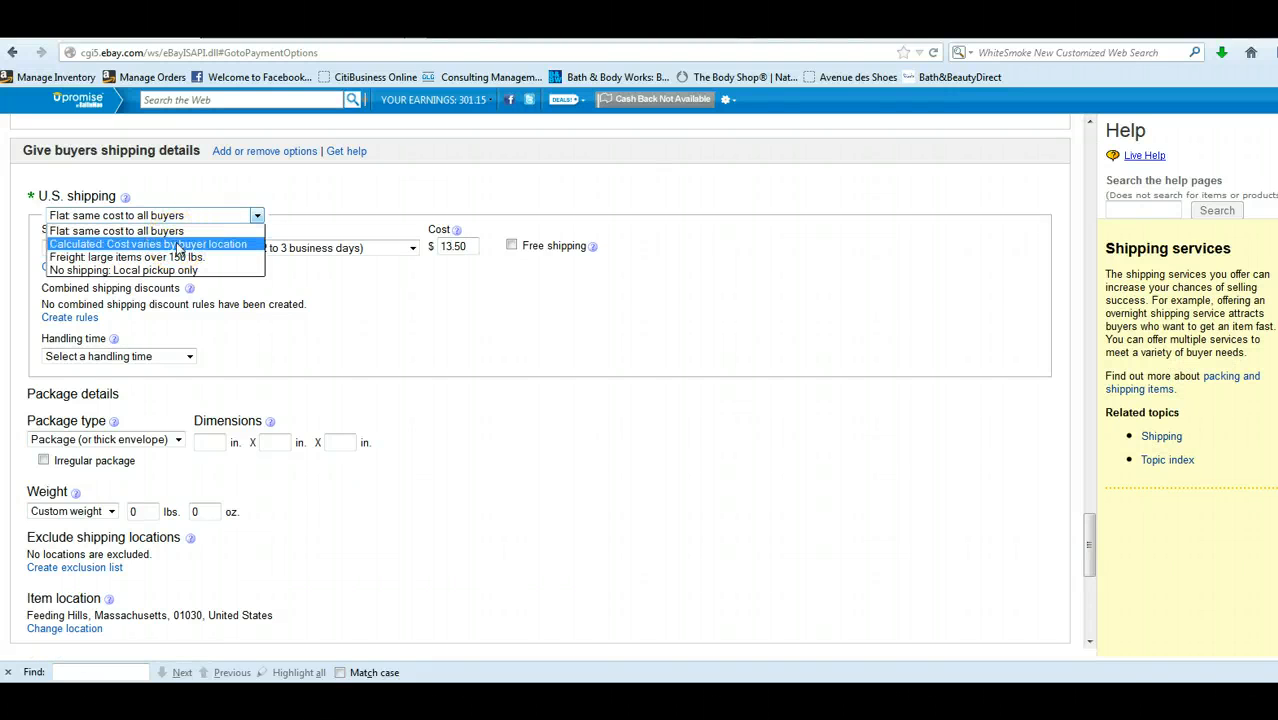
click(174, 247)
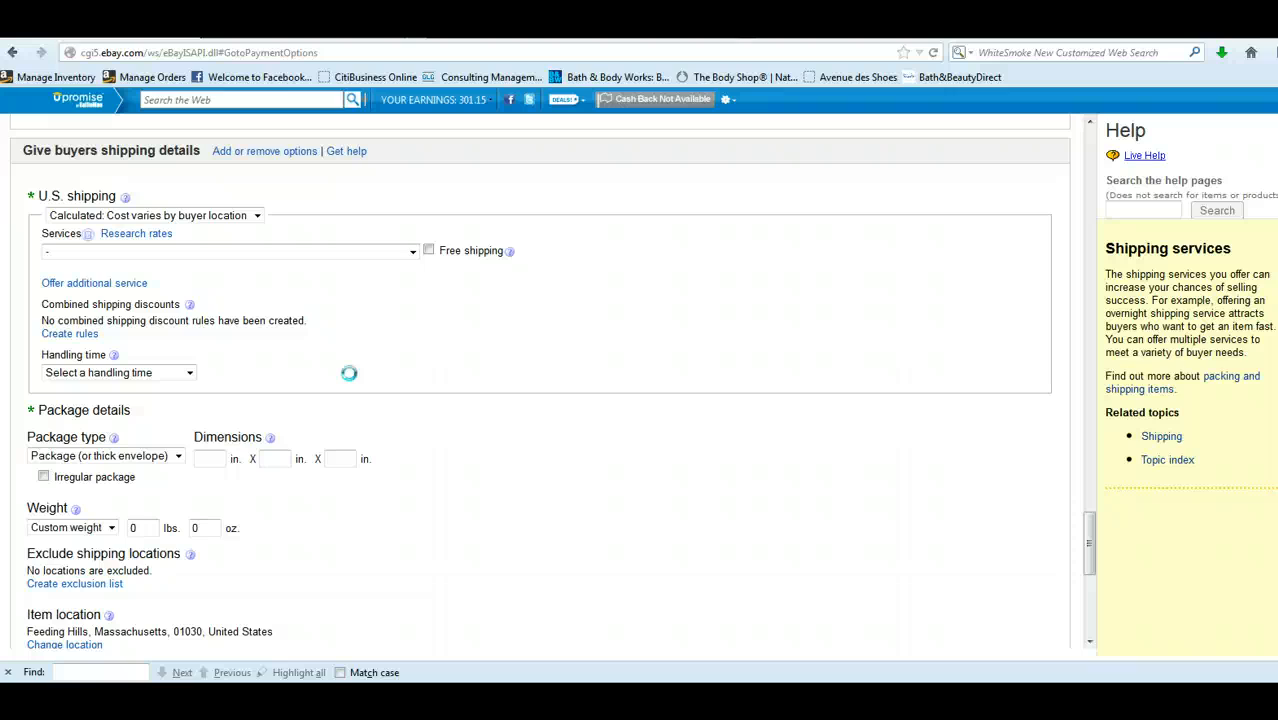
click(411, 251)
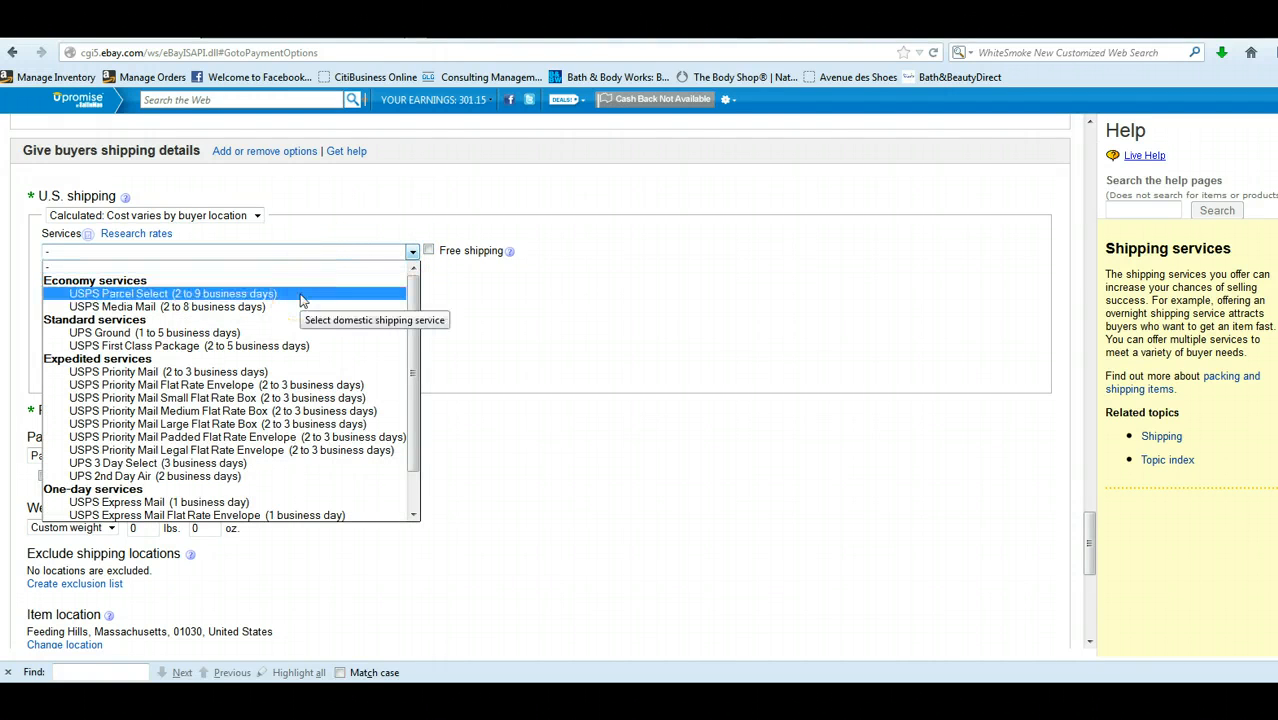
click(280, 344)
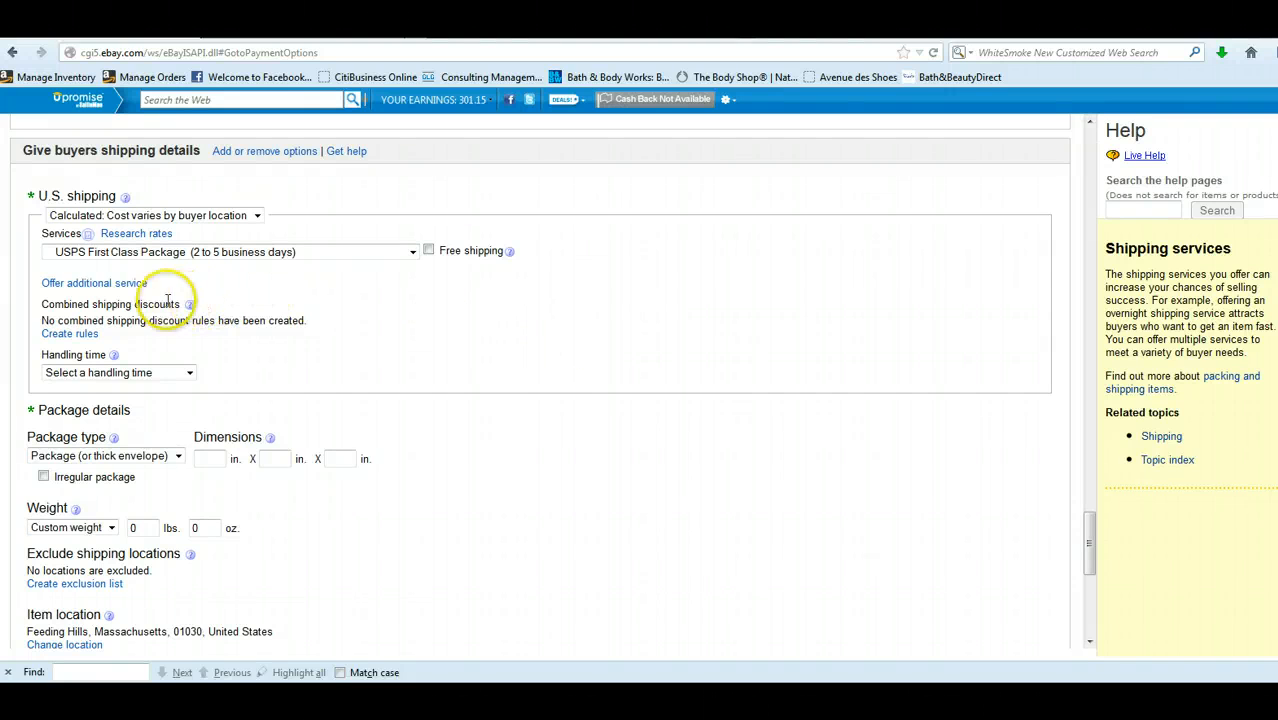
Offer USPS Priority Mail and USPS Express Mail as additional U.S. shipping services.
click(106, 284)
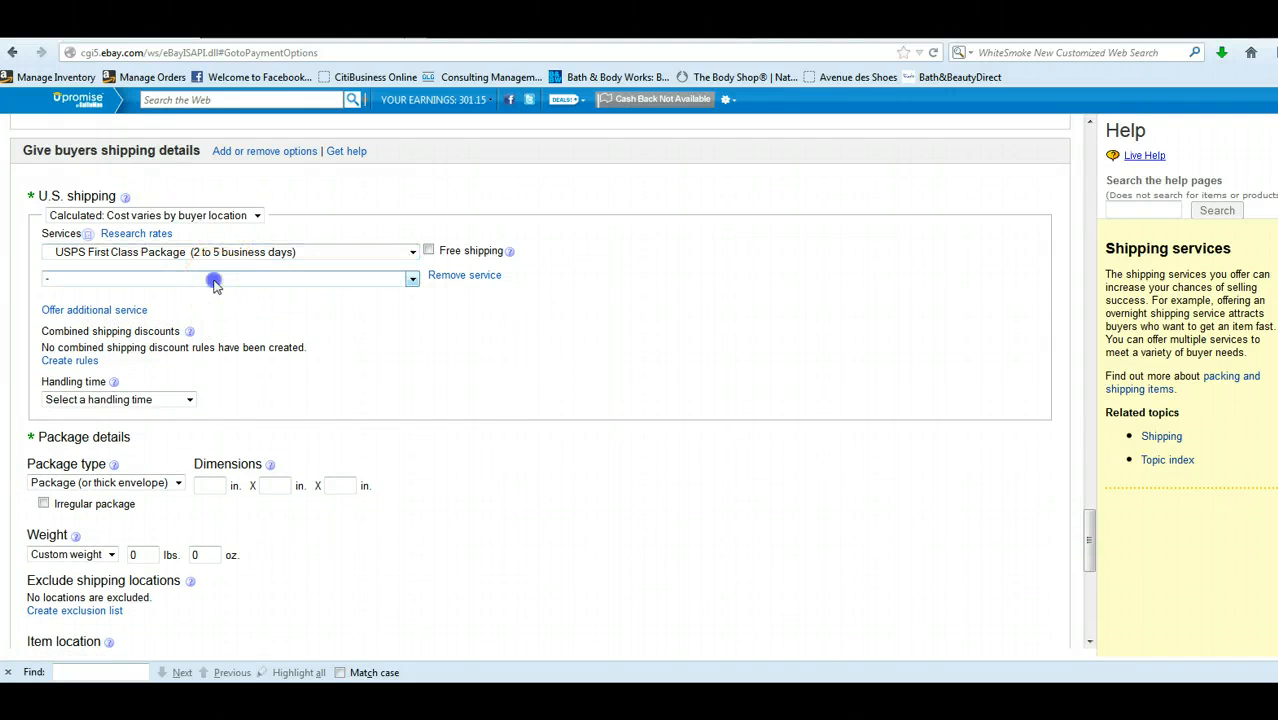
click(292, 279)
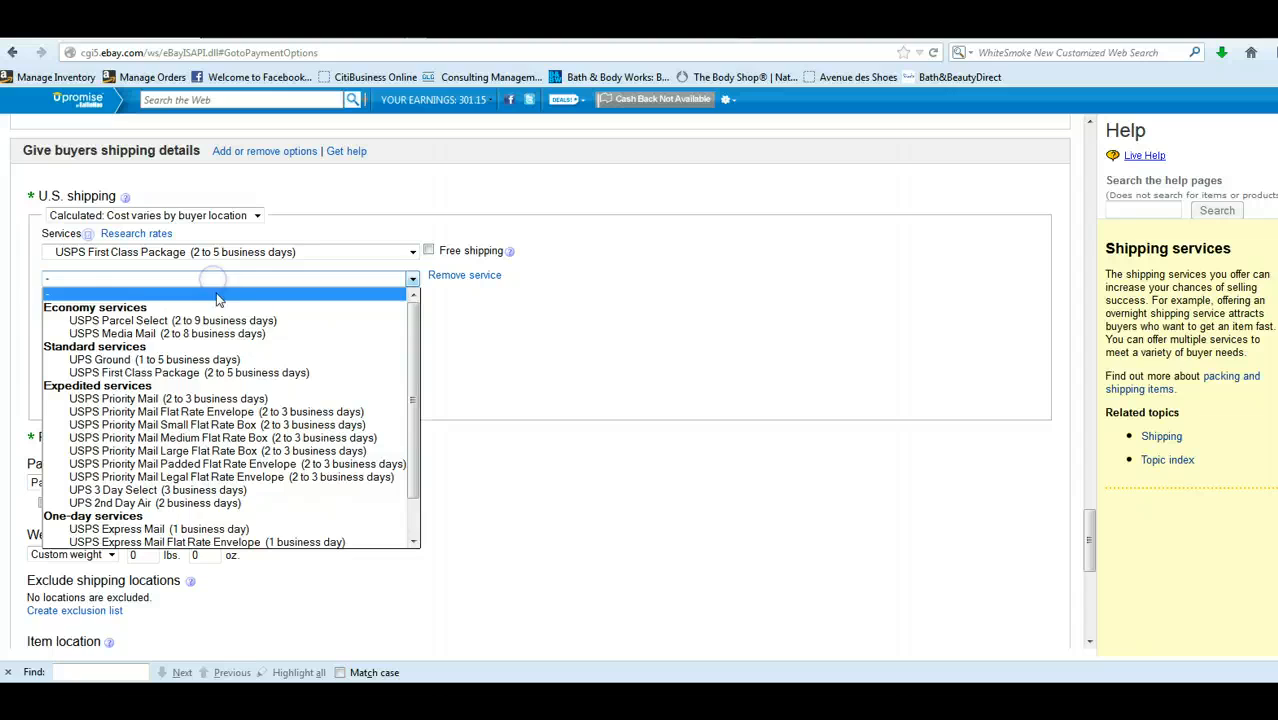
click(231, 398)
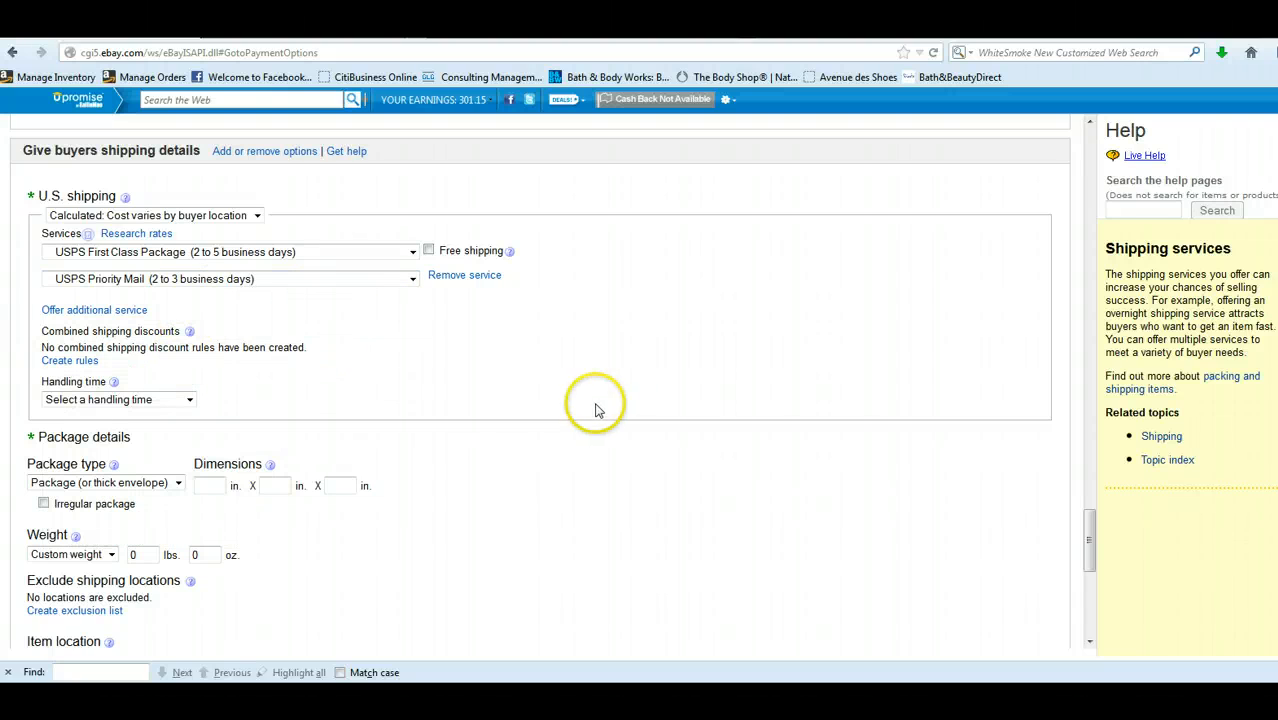
click(89, 310)
click(170, 304)
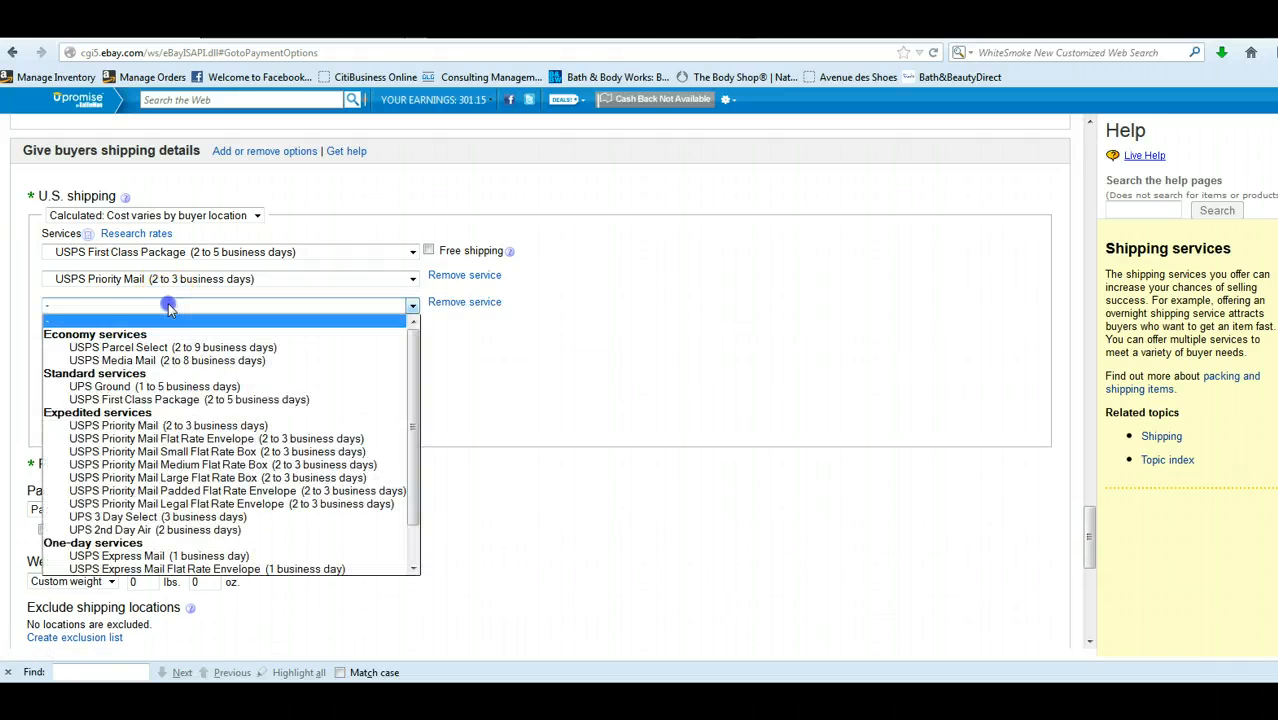
click(200, 556)
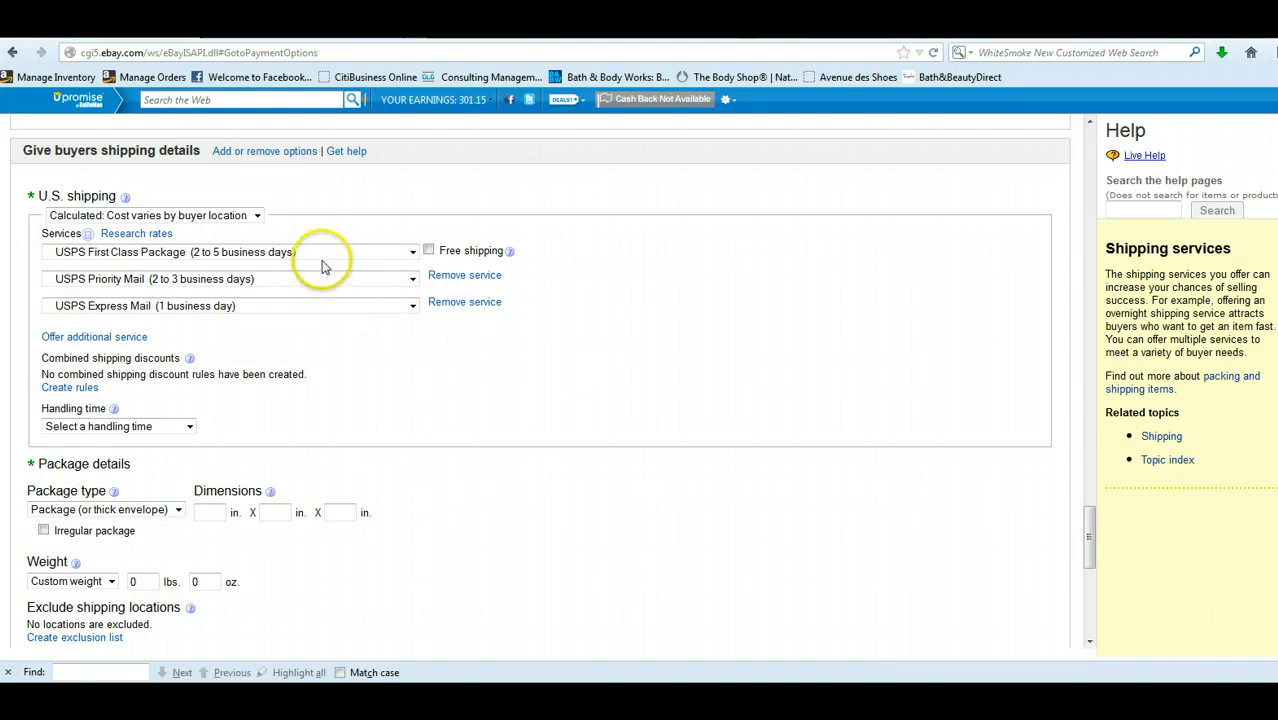
Set the handling time to 1 business day.
scroll(415, 335, down, 1)
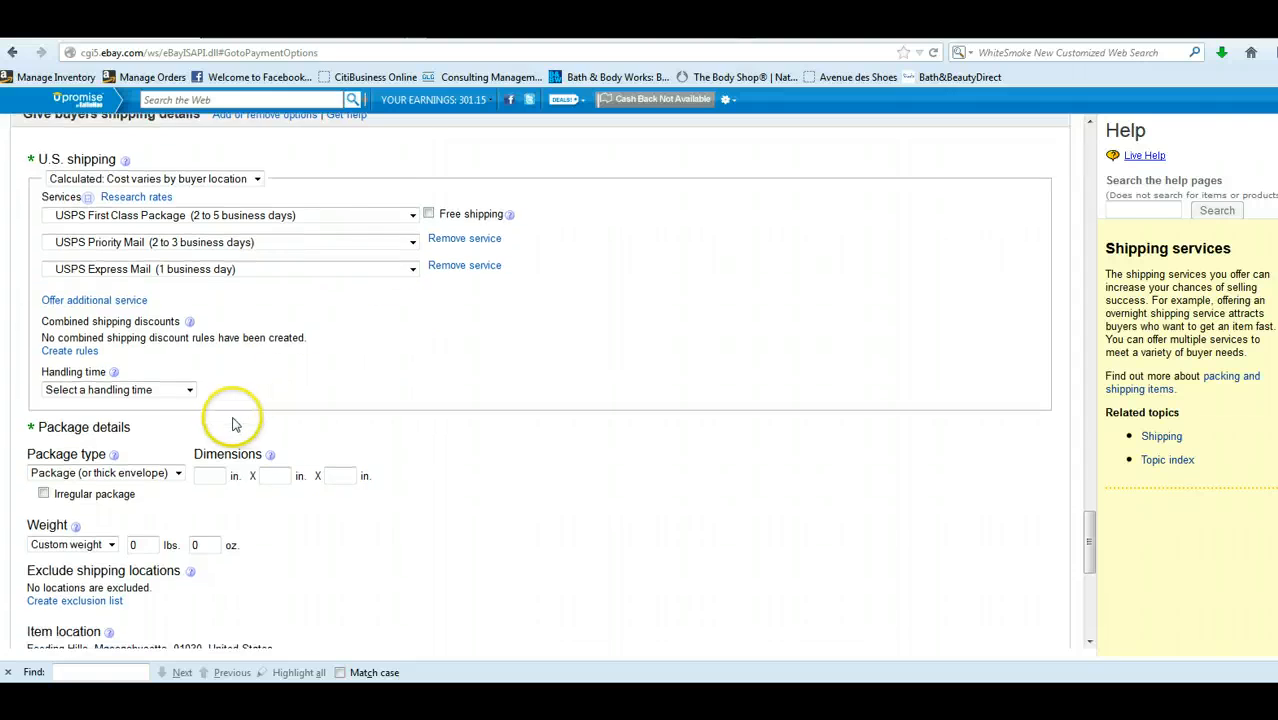
scroll(177, 389, up, 1)
click(176, 389)
click(164, 437)
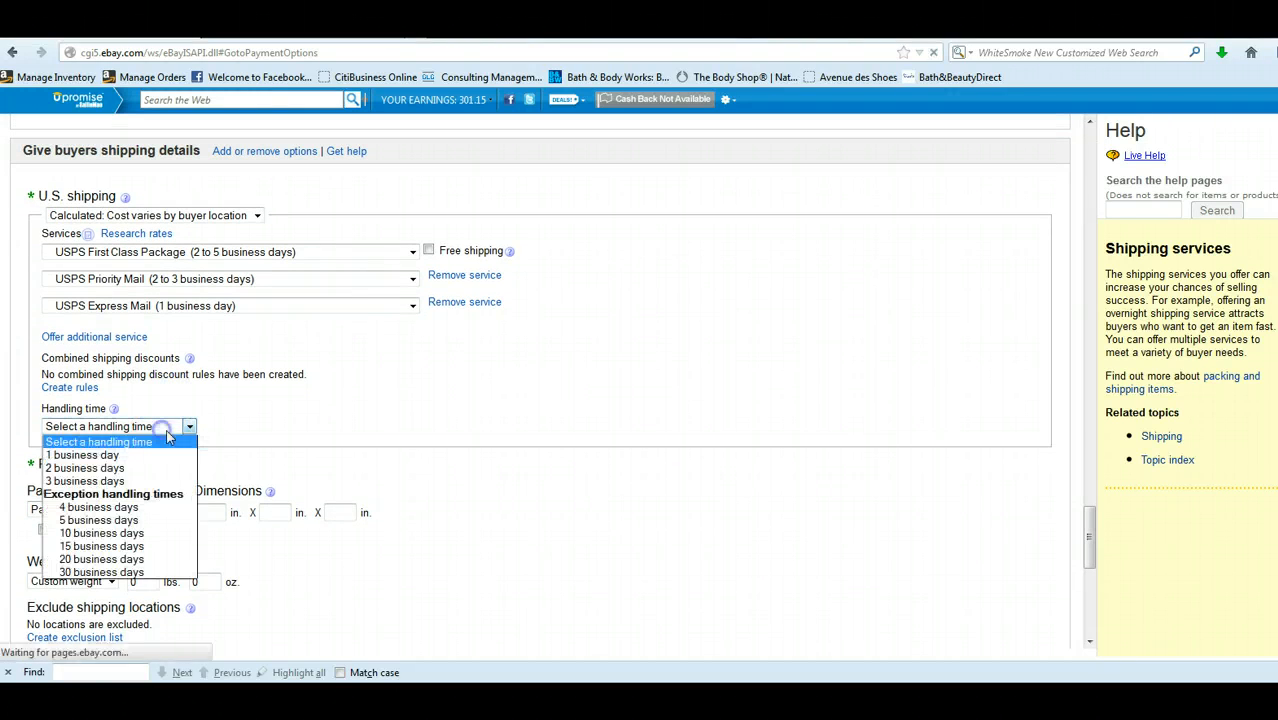
click(118, 455)
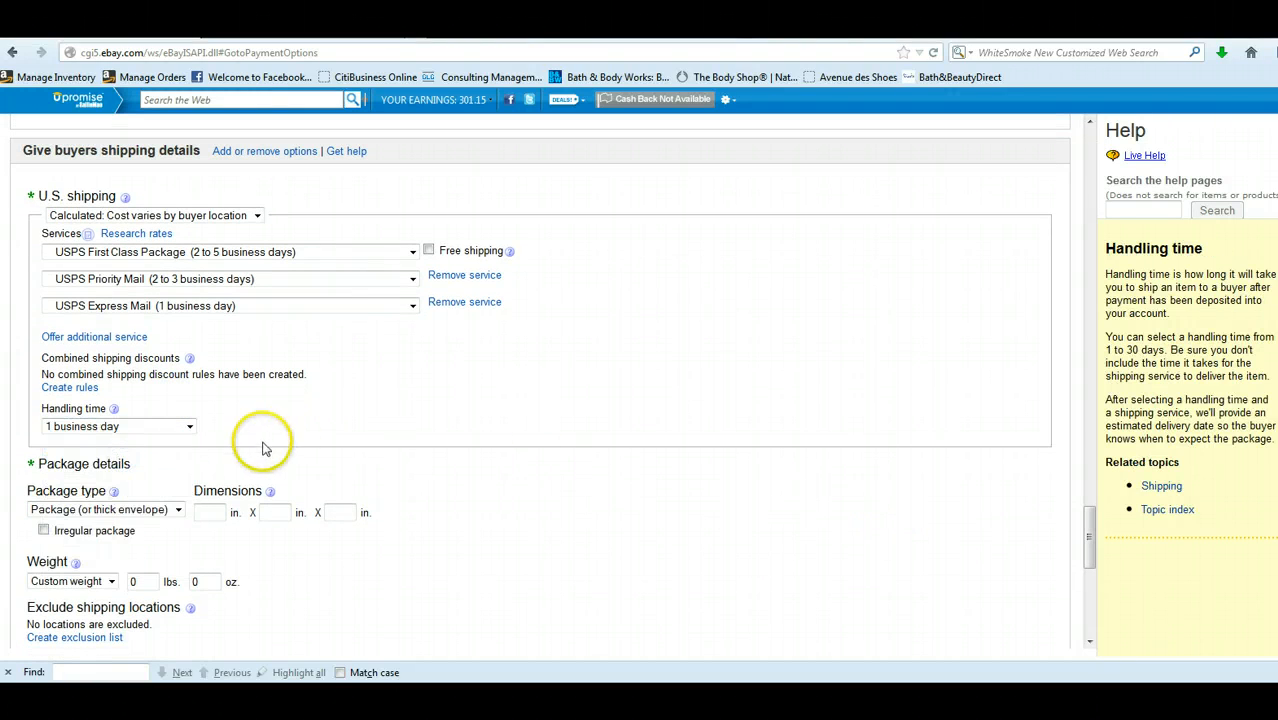
Set the handling time to 3 business days.
click(176, 426)
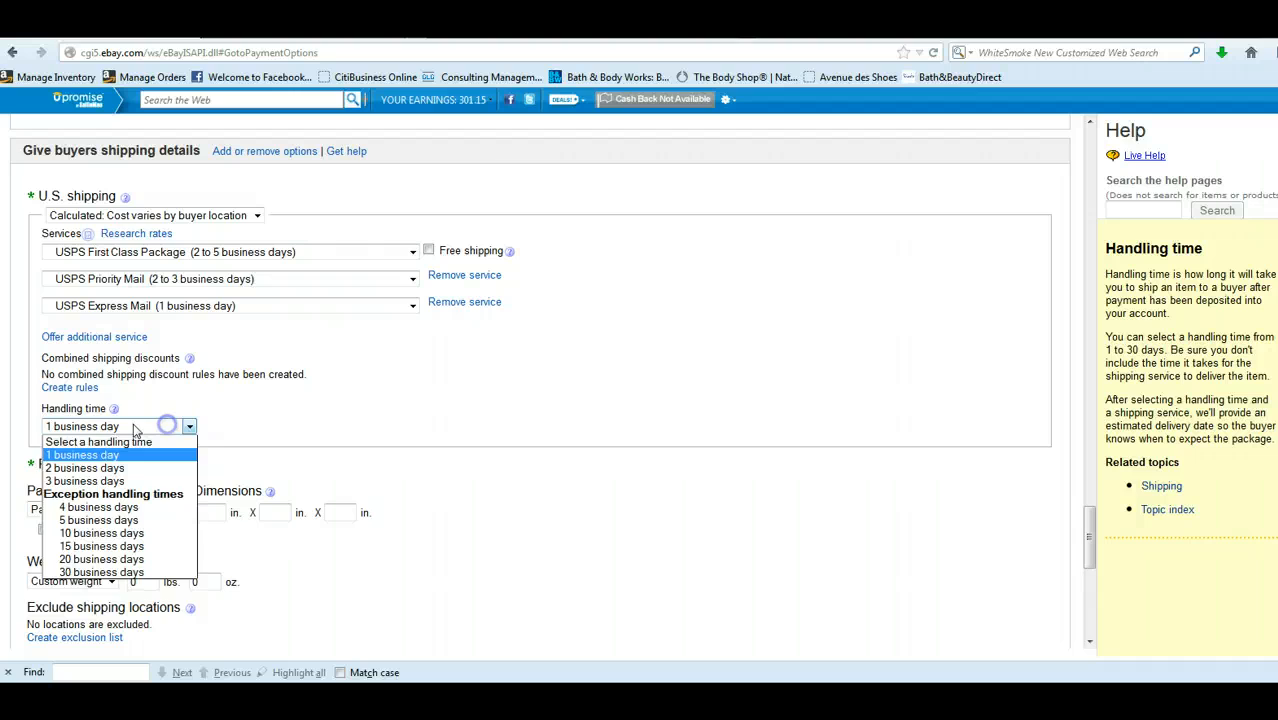
click(89, 481)
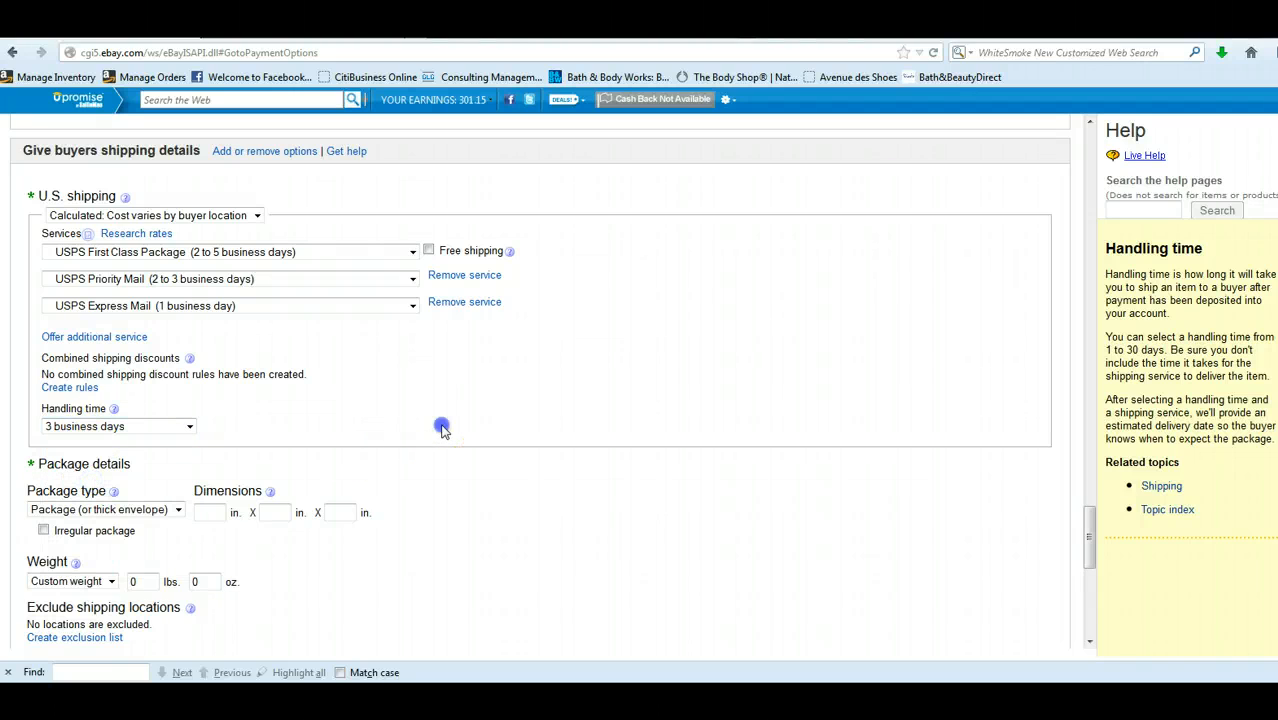
click(173, 427)
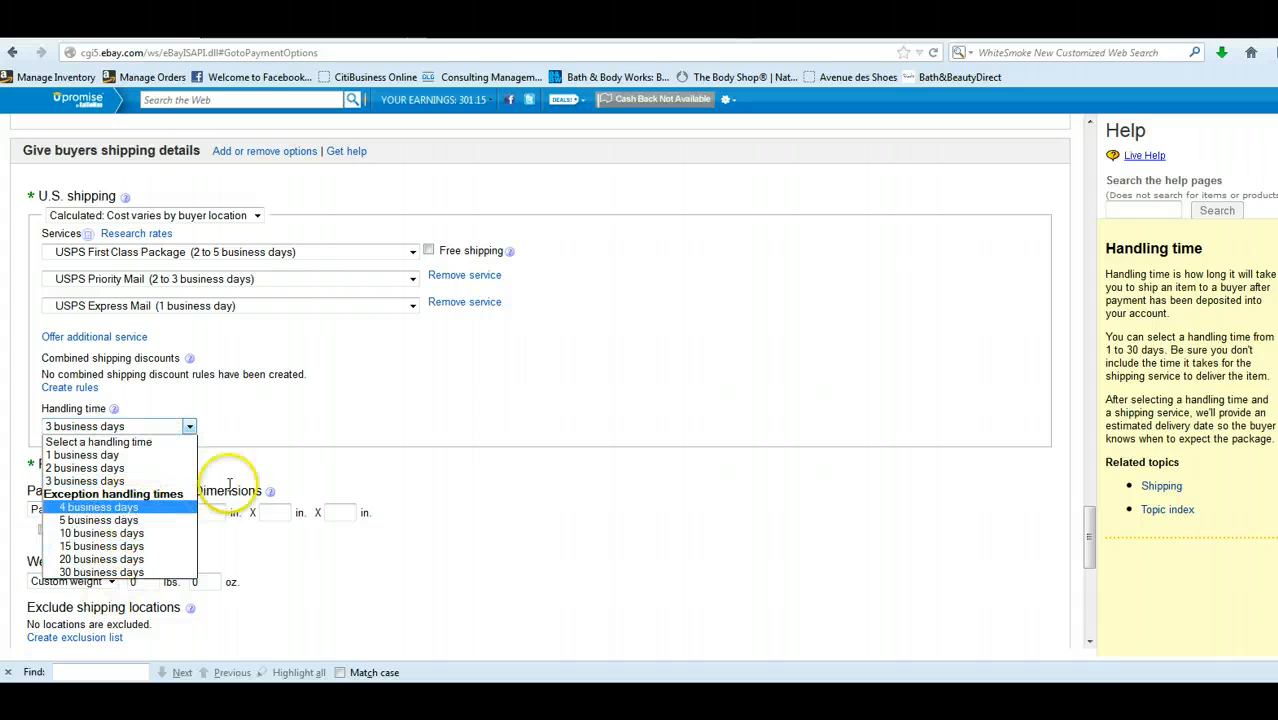
click(548, 402)
Keep the package type as Package (or thick envelope) and enter package dimensions of 9 x 11 x 2 inches.
drag(1092, 540, 1095, 565)
click(562, 408)
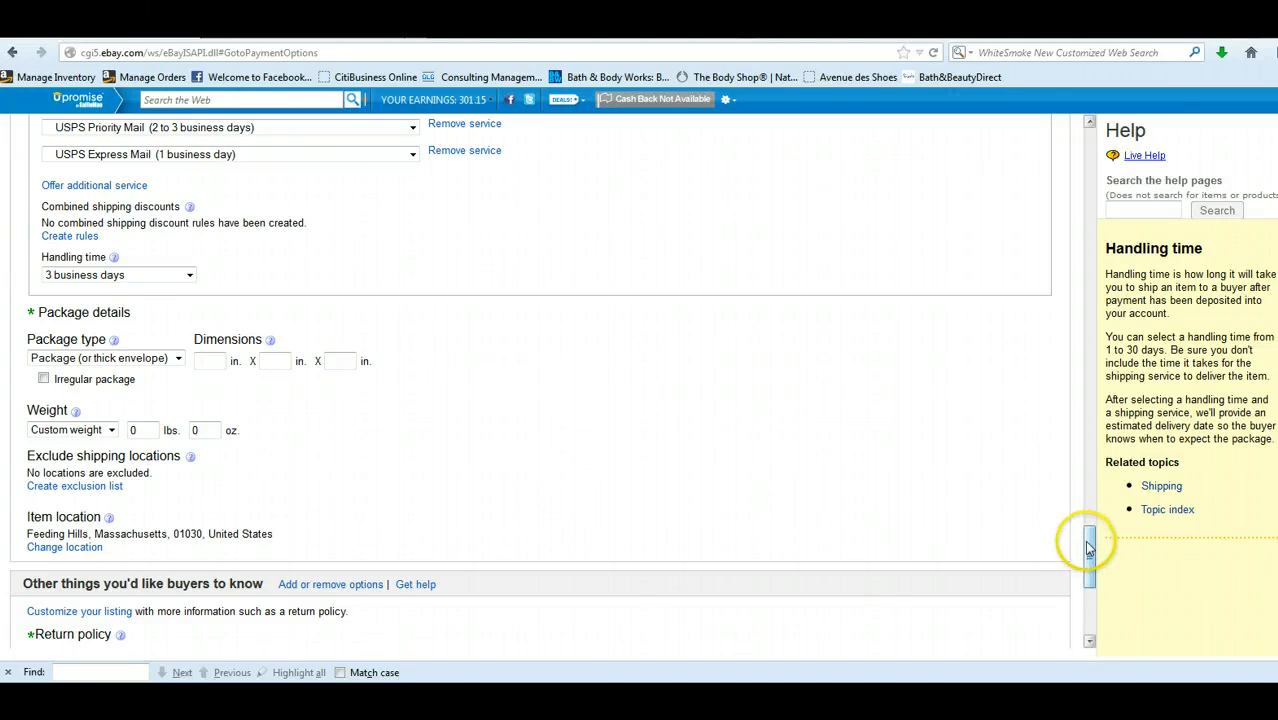
drag(1084, 543, 1085, 542)
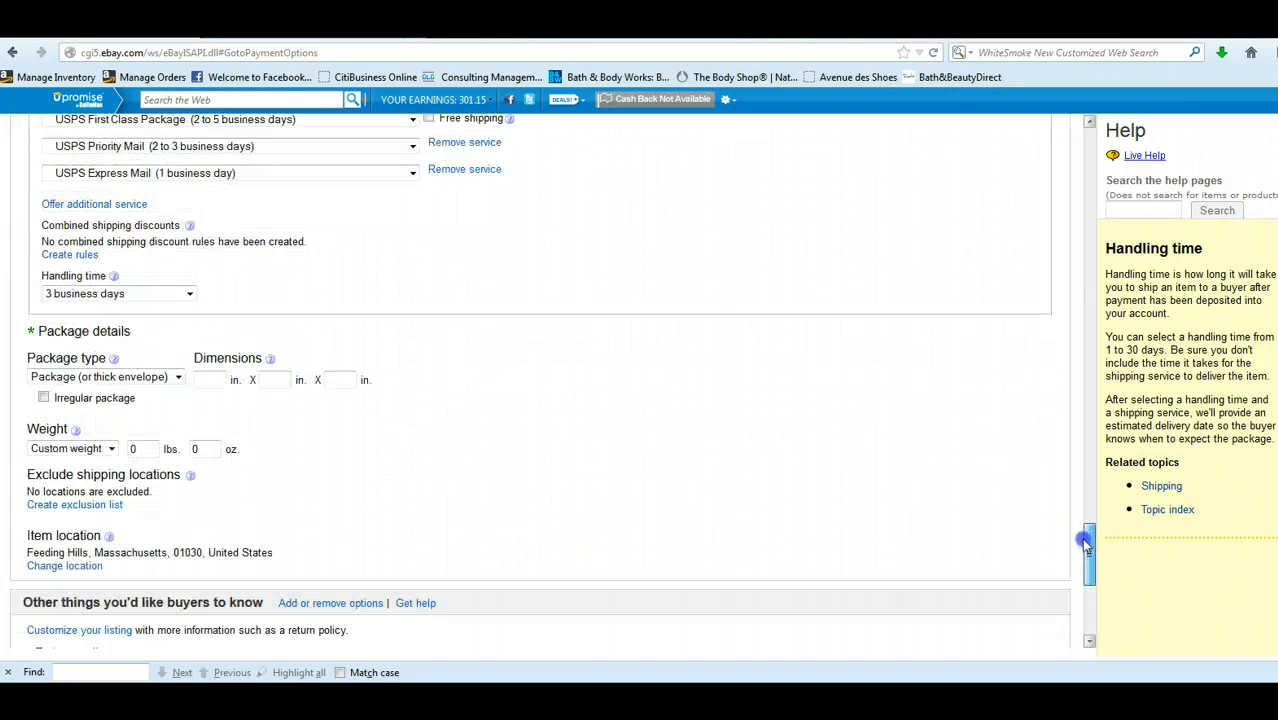
click(96, 378)
click(95, 376)
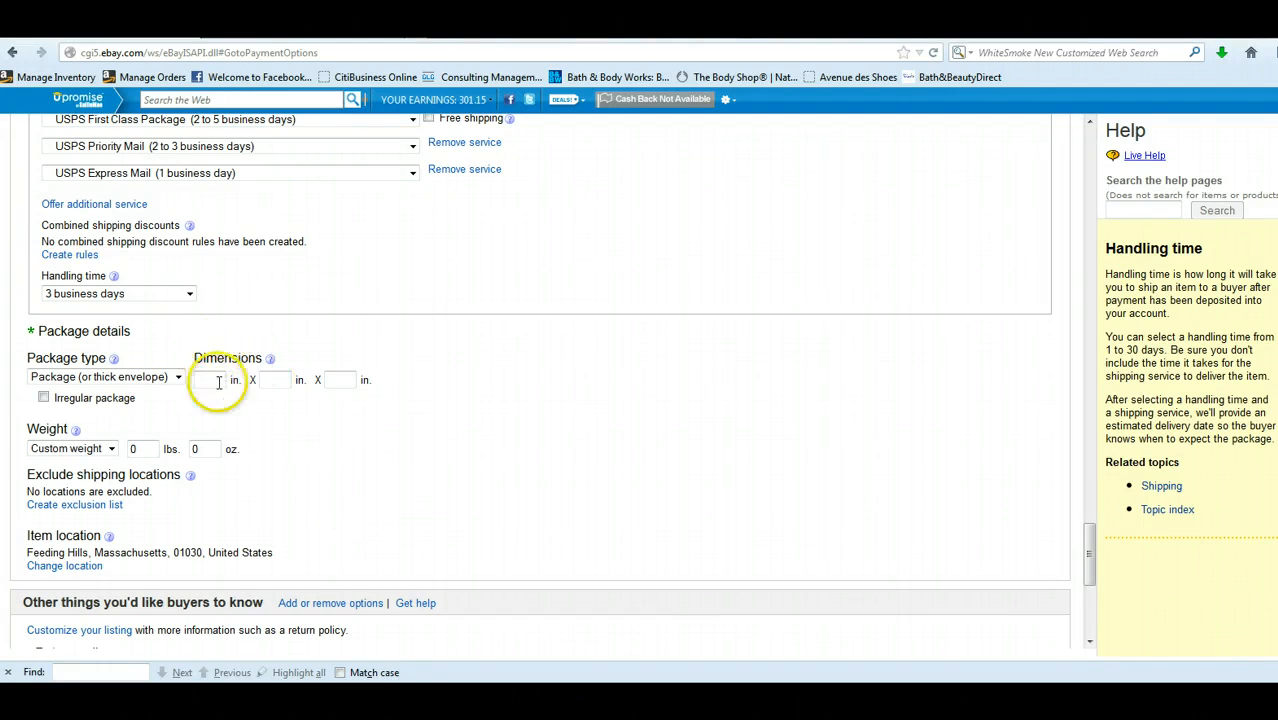
click(213, 379)
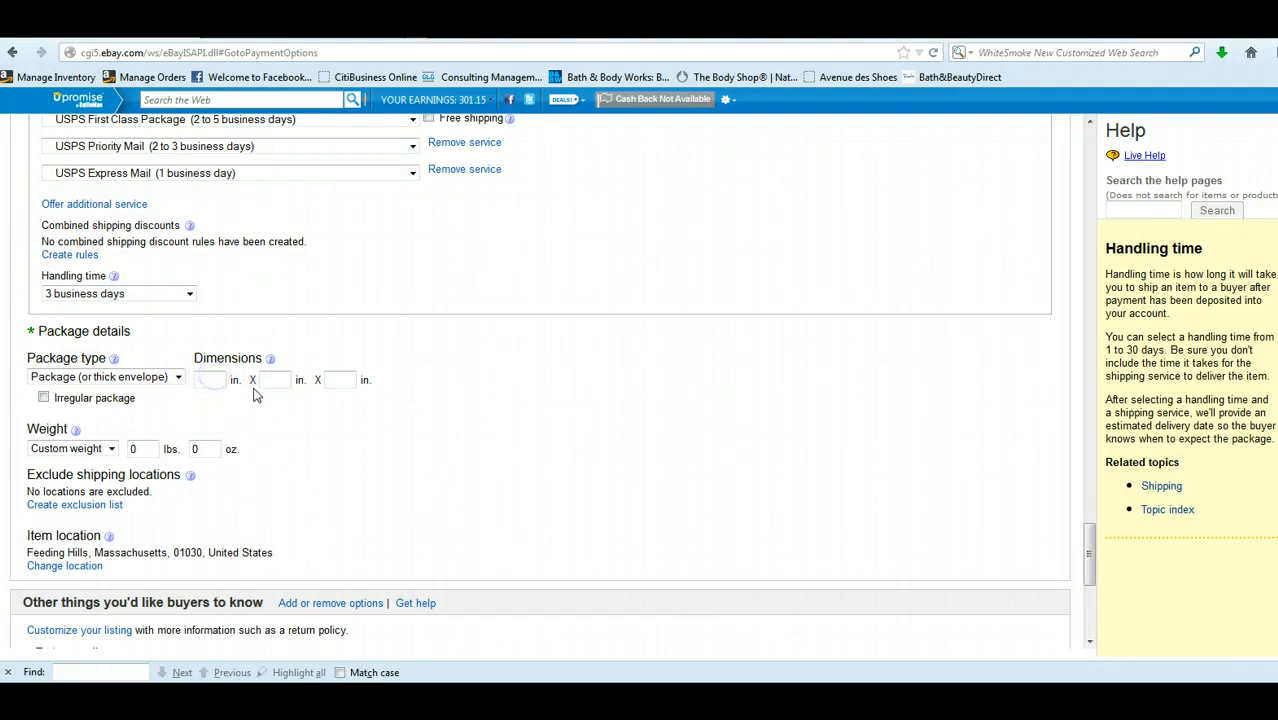
text(9)
click(266, 380)
text(11)
click(335, 383)
Enter a custom package weight of 0 lbs. 11 oz.
click(138, 449)
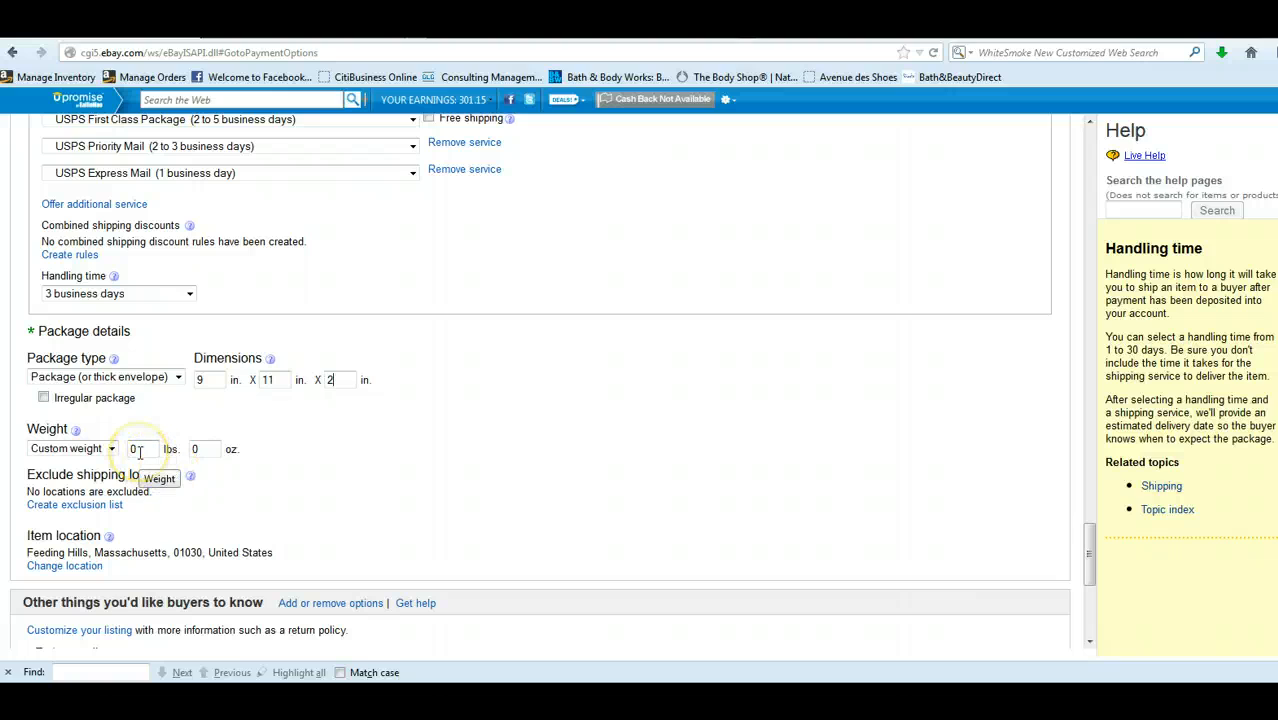
click(111, 449)
click(194, 449)
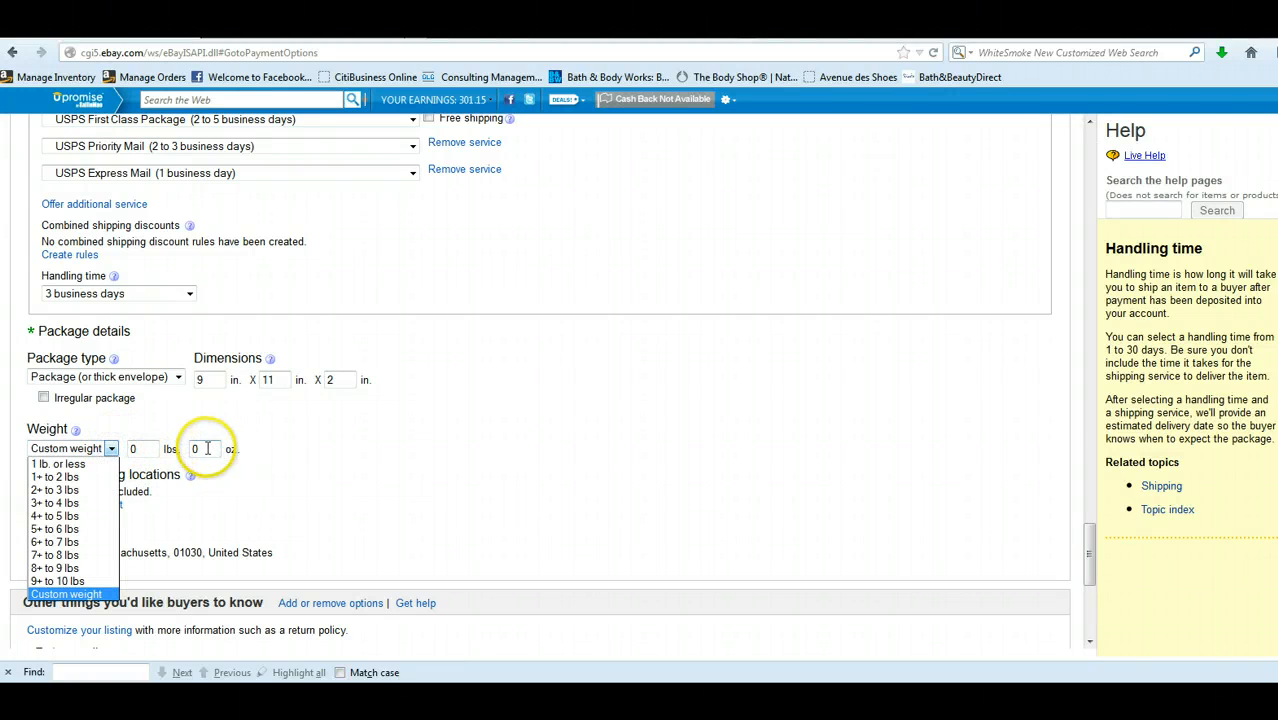
double_click(185, 448)
text(11)
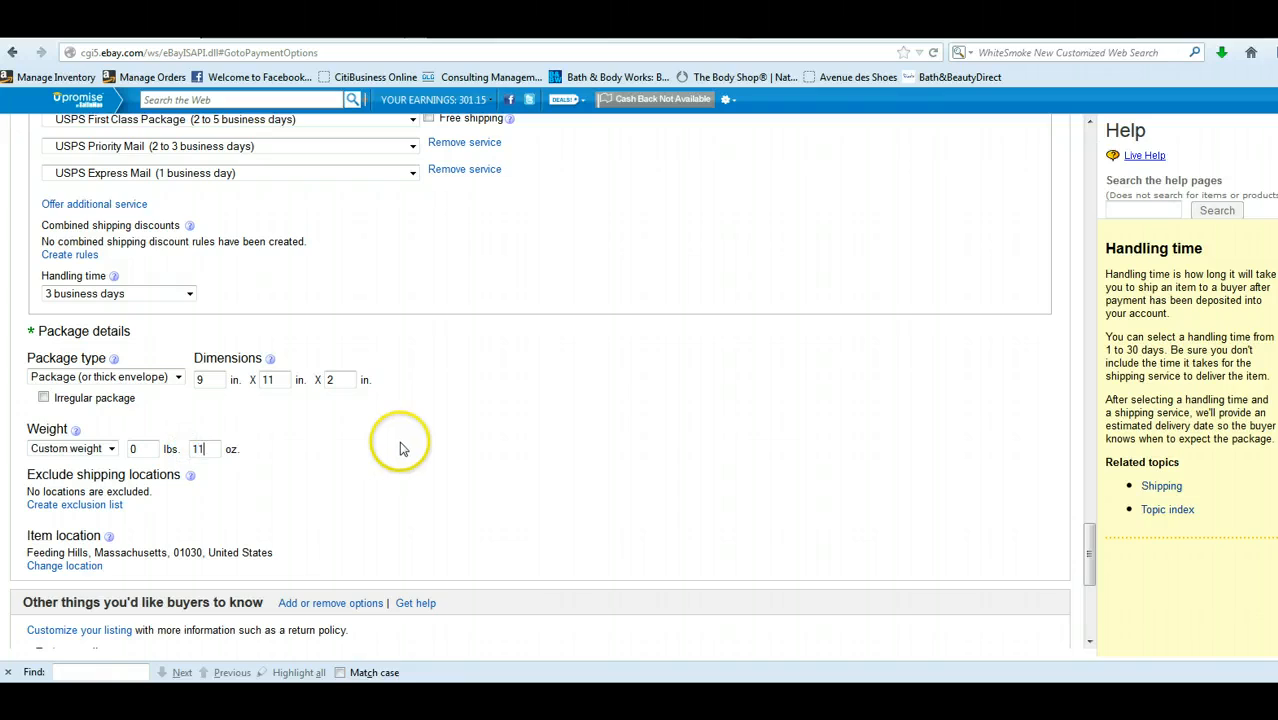
click(372, 508)
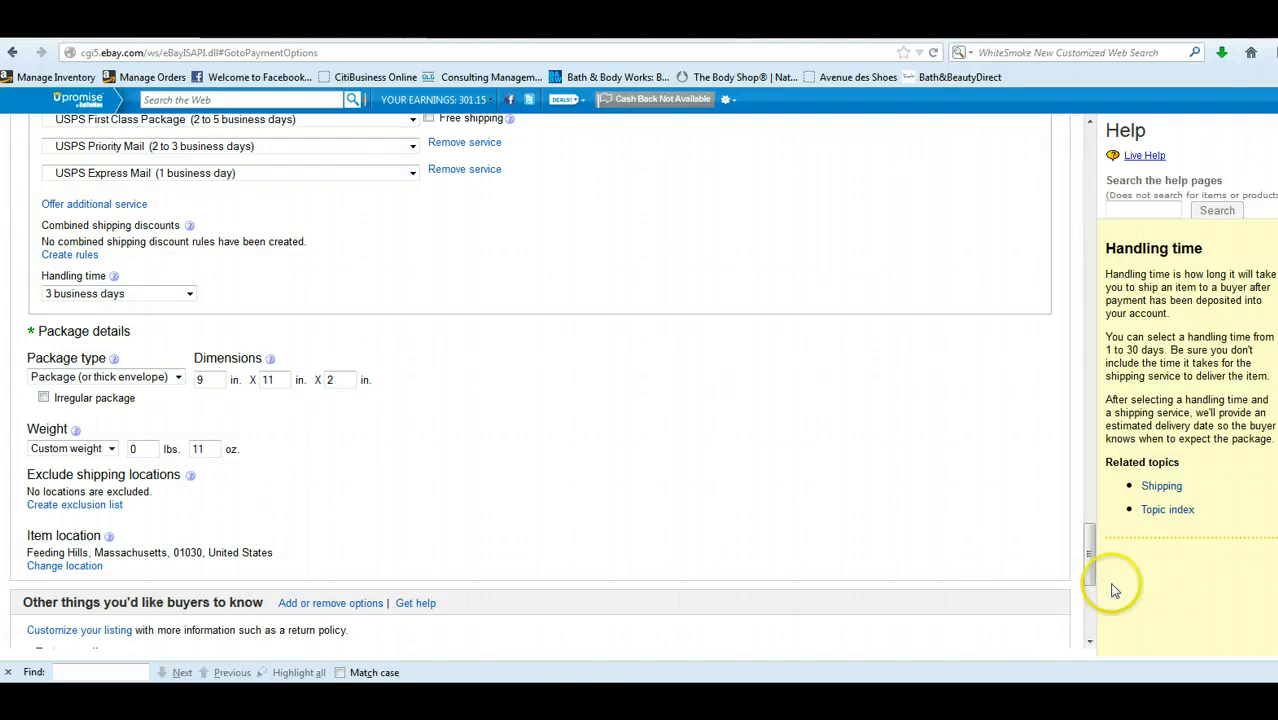
scroll(1088, 562, up, 1)
drag(1093, 563, 1090, 517)
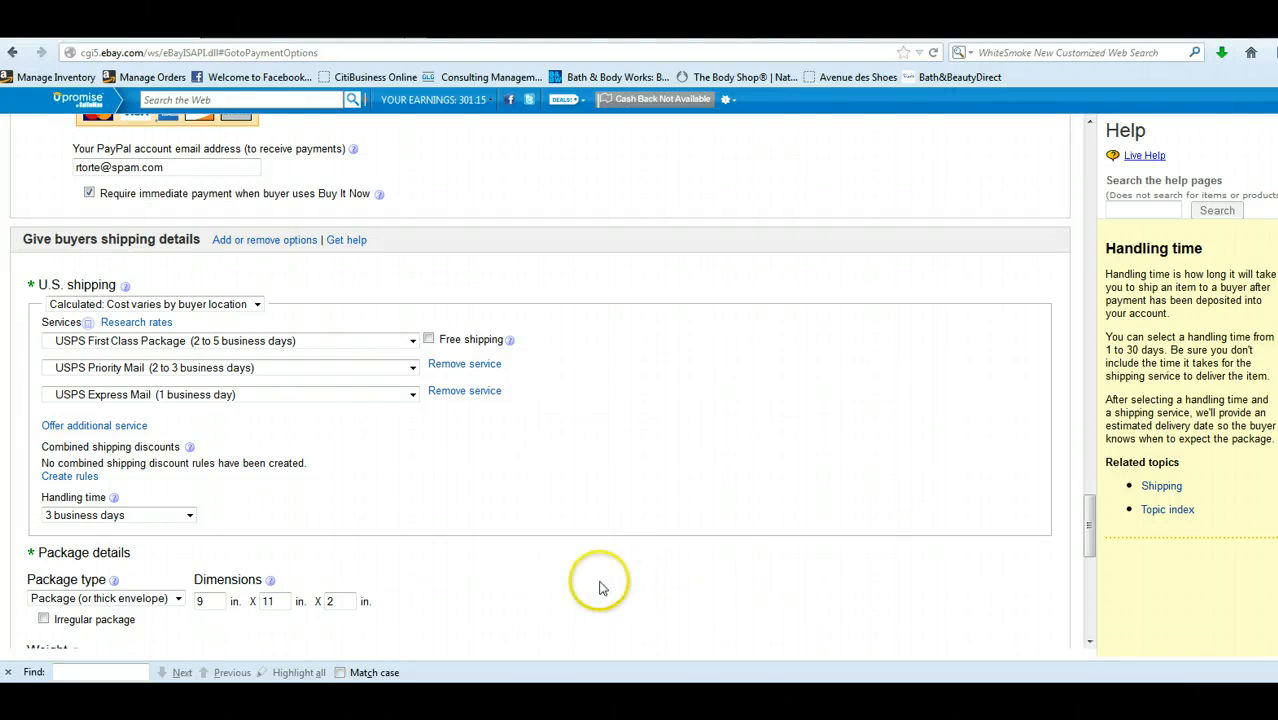
Turn on the handling cost options in the listing's shipping options and save the change.
click(285, 243)
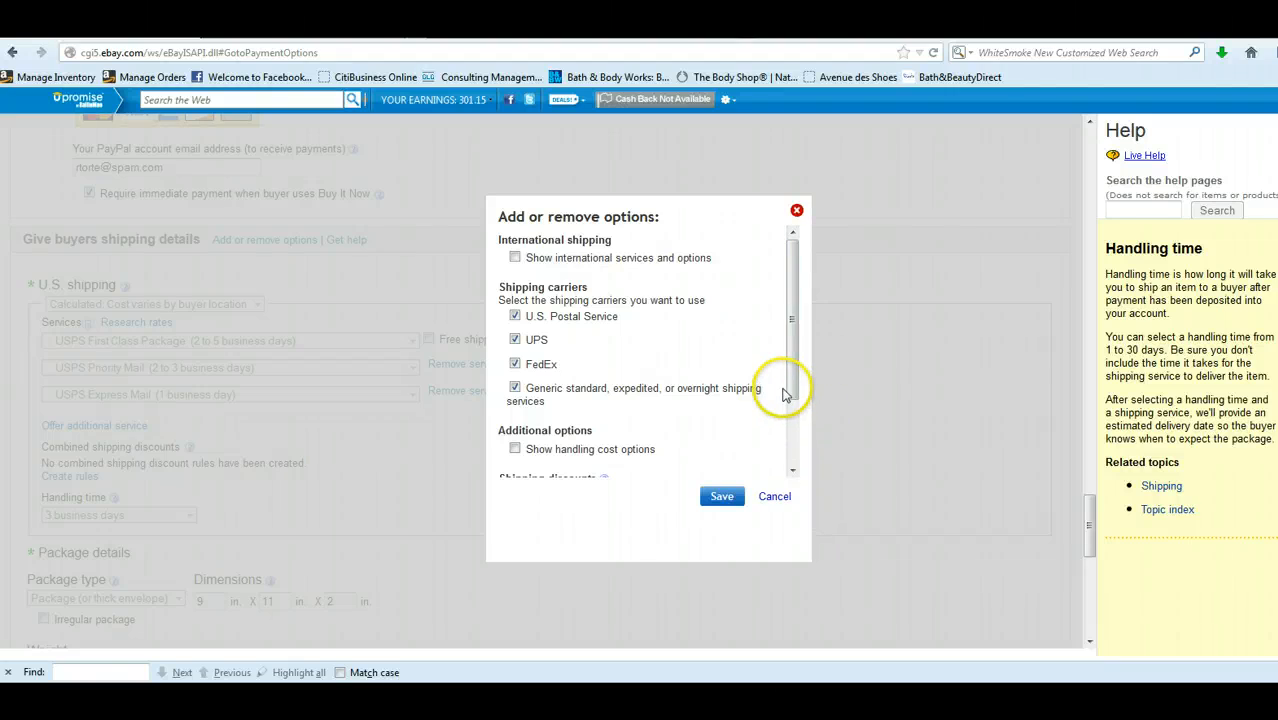
drag(793, 305, 786, 405)
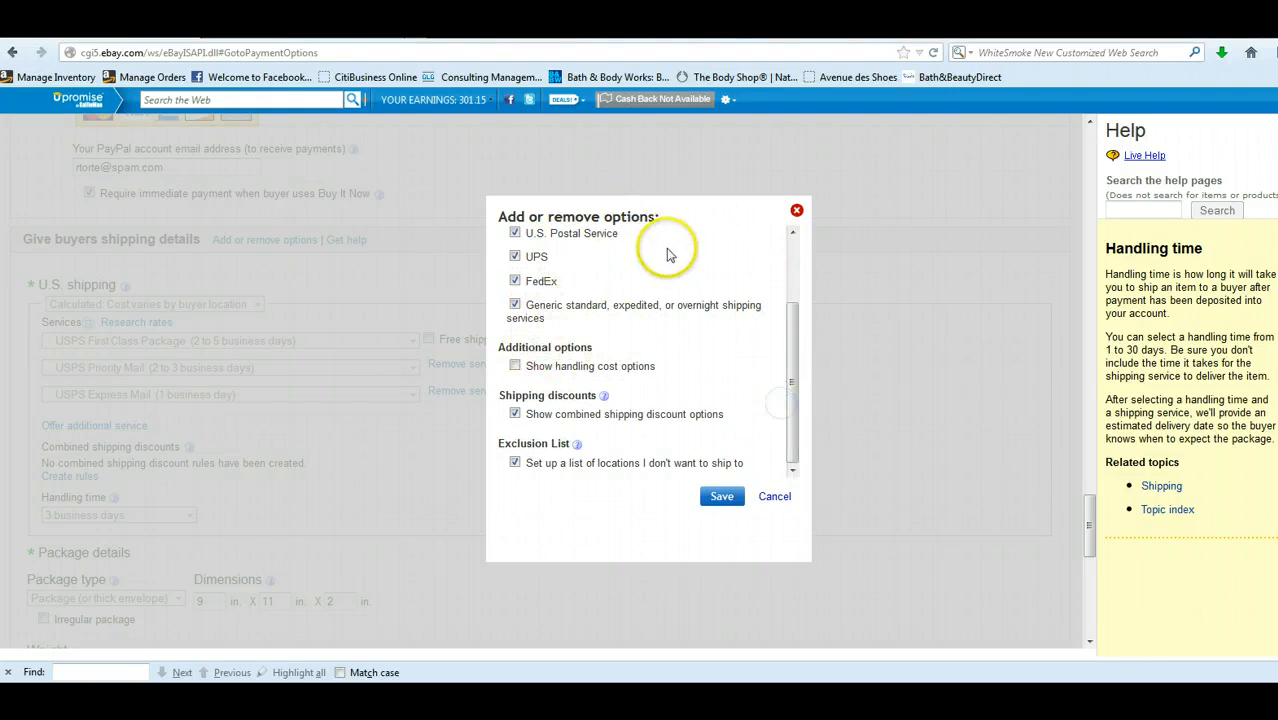
click(514, 232)
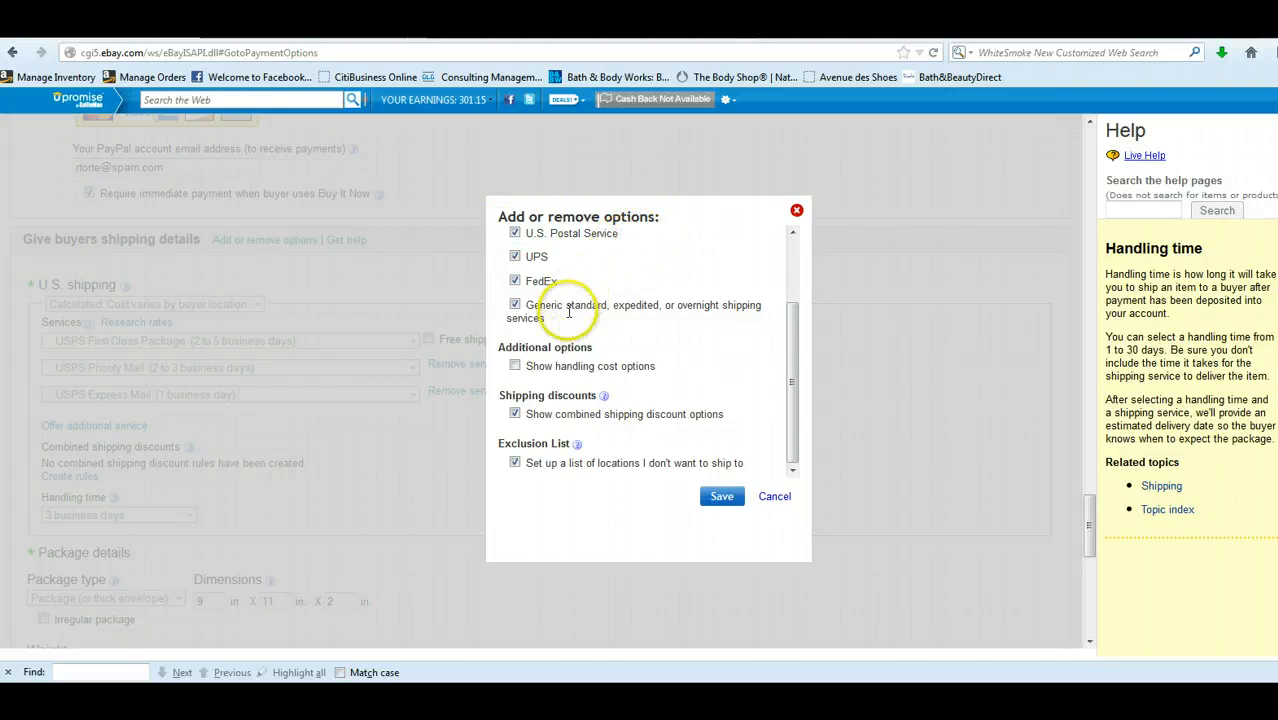
click(516, 368)
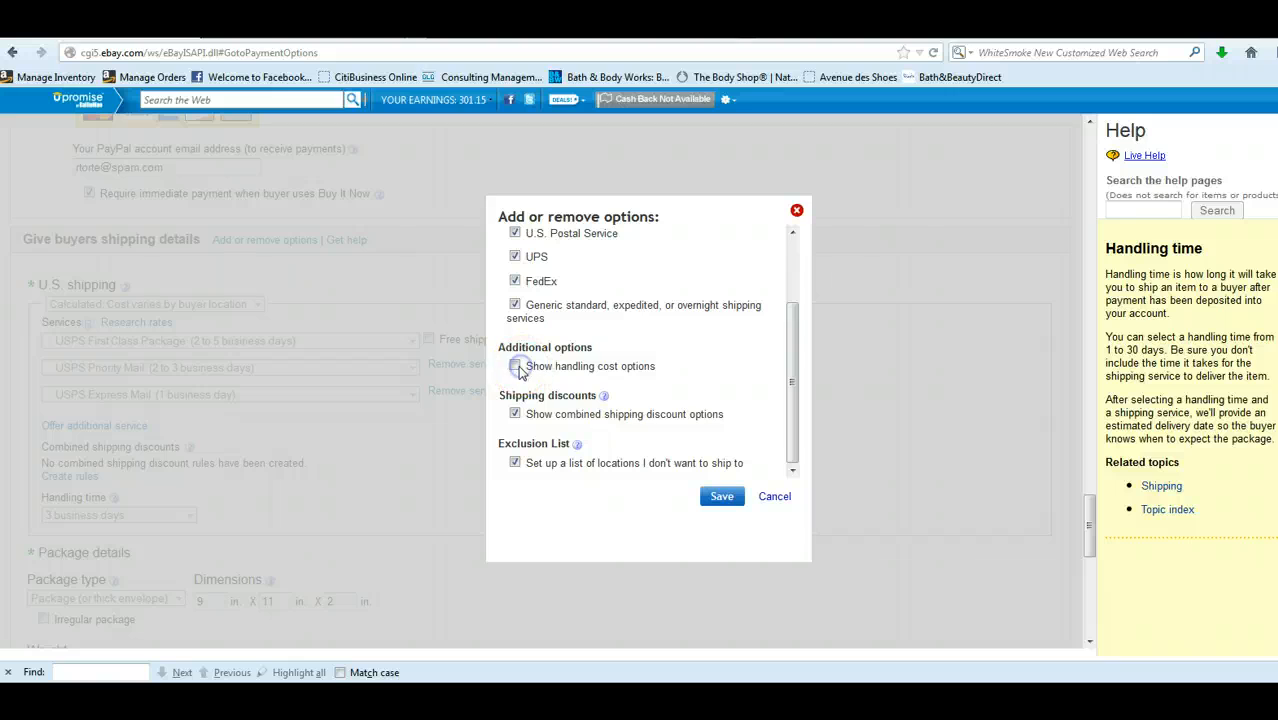
click(722, 496)
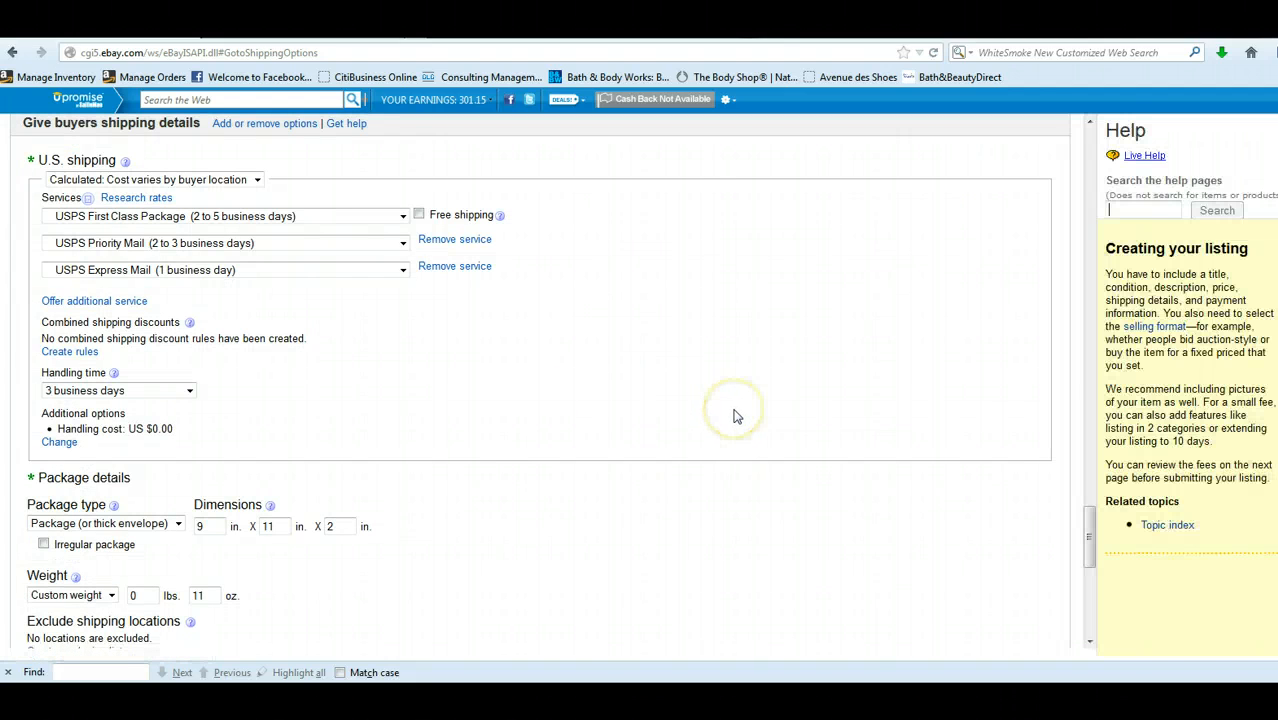
Set the handling cost for calculated shipping to $0.75 and save it.
drag(1089, 527, 1090, 552)
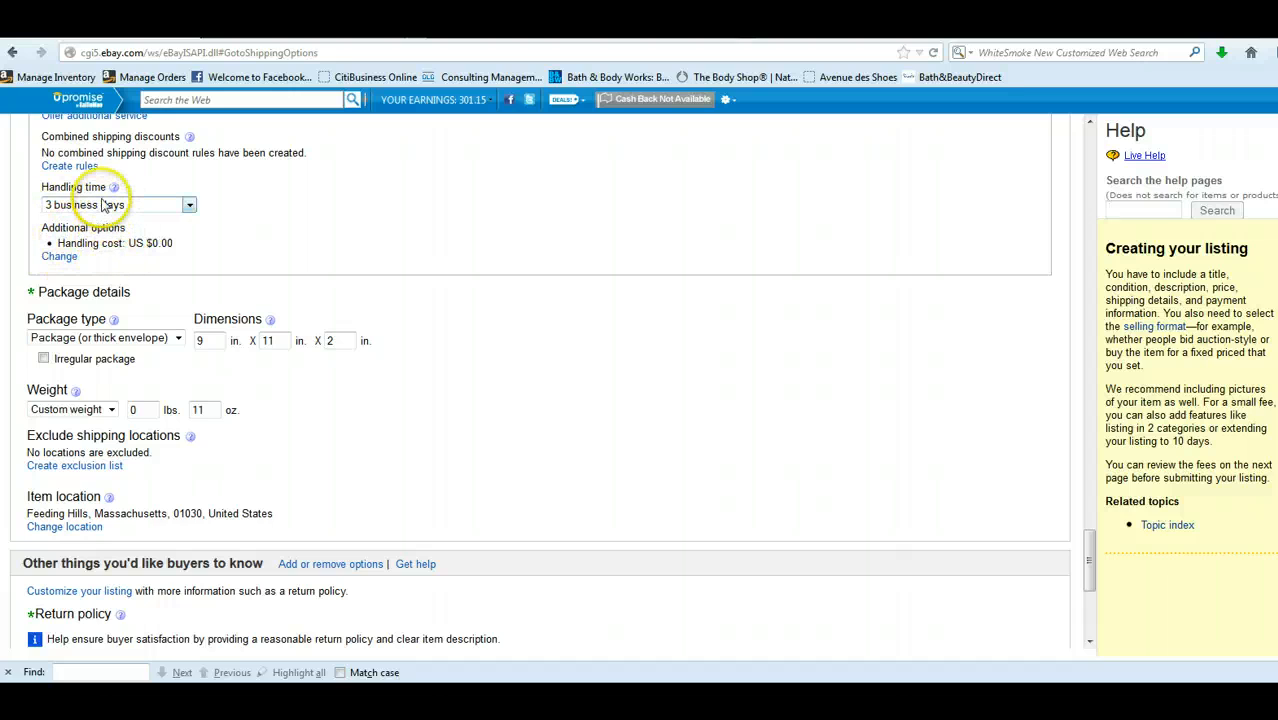
click(59, 257)
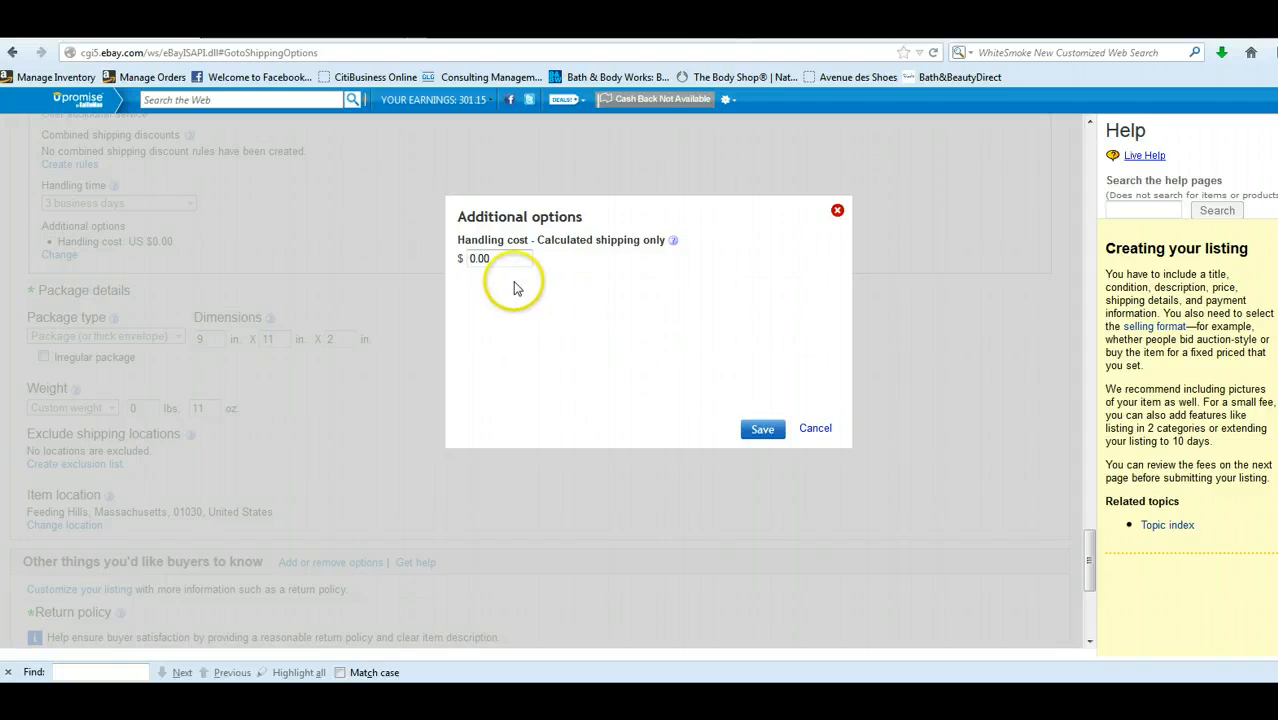
click(492, 259)
drag(477, 257, 490, 310)
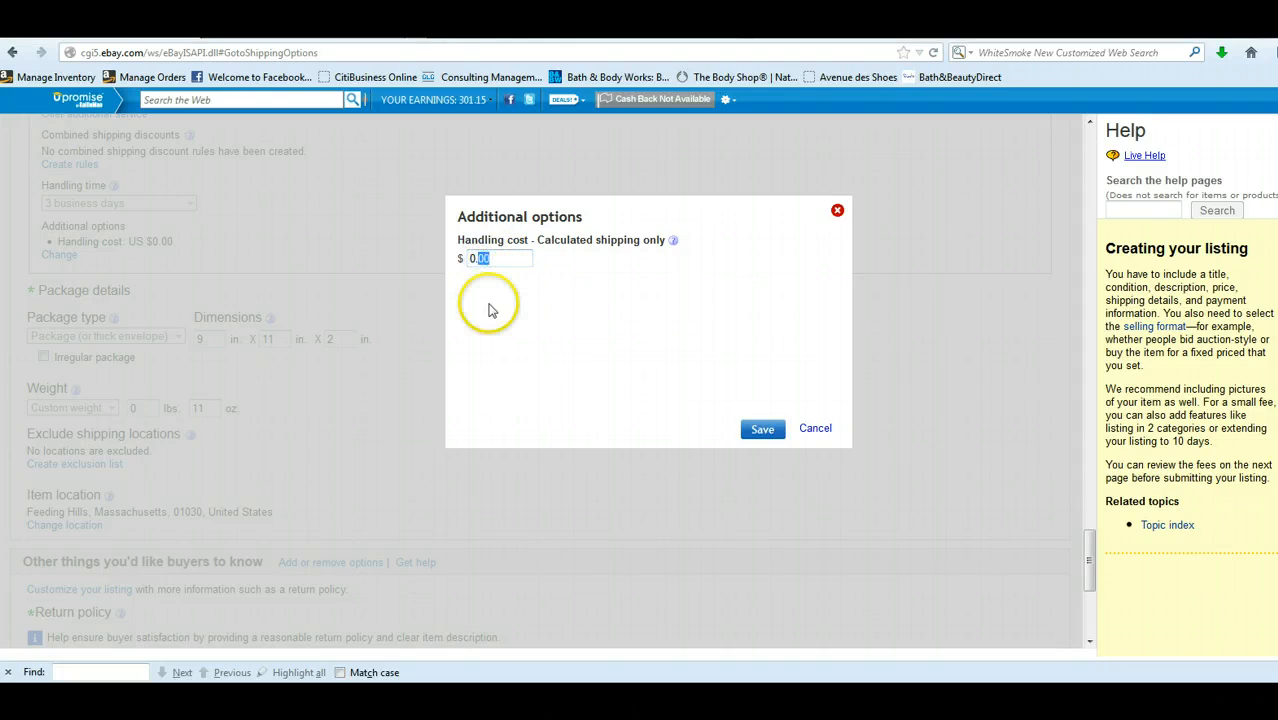
text(75)
click(763, 429)
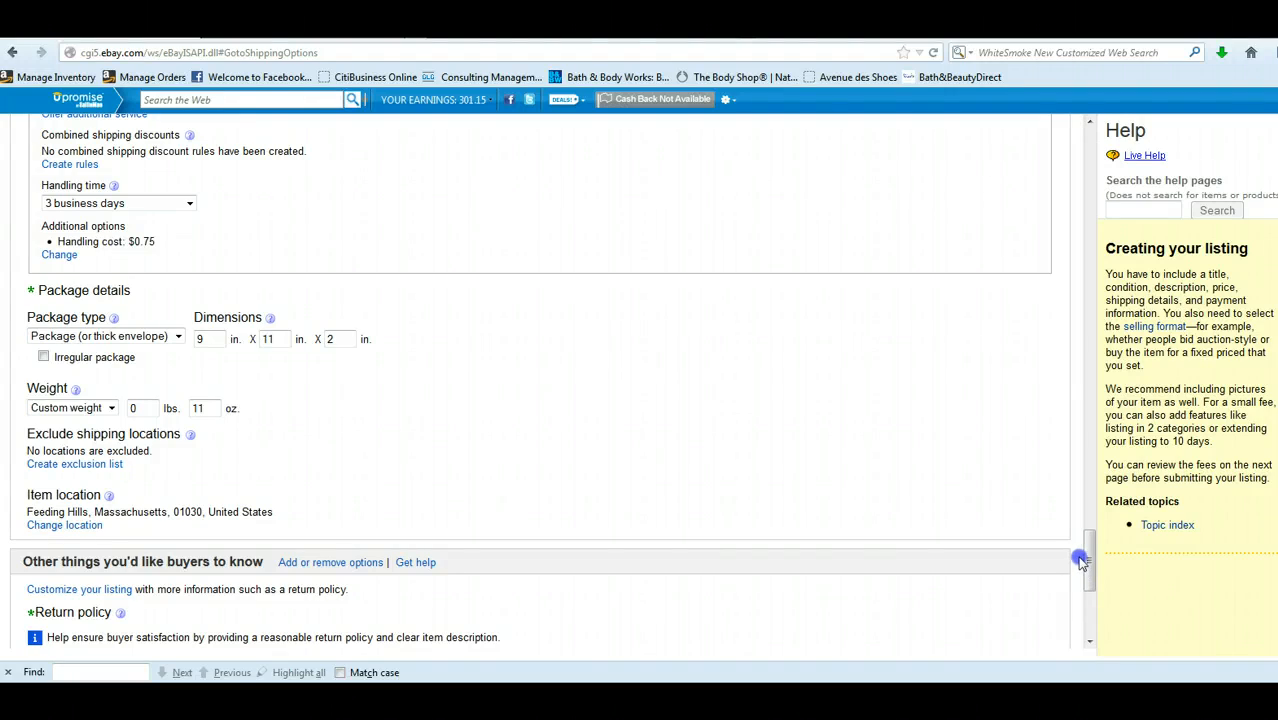
Change the U.S. shipping method to No shipping: Local pickup only.
drag(1090, 565, 1090, 530)
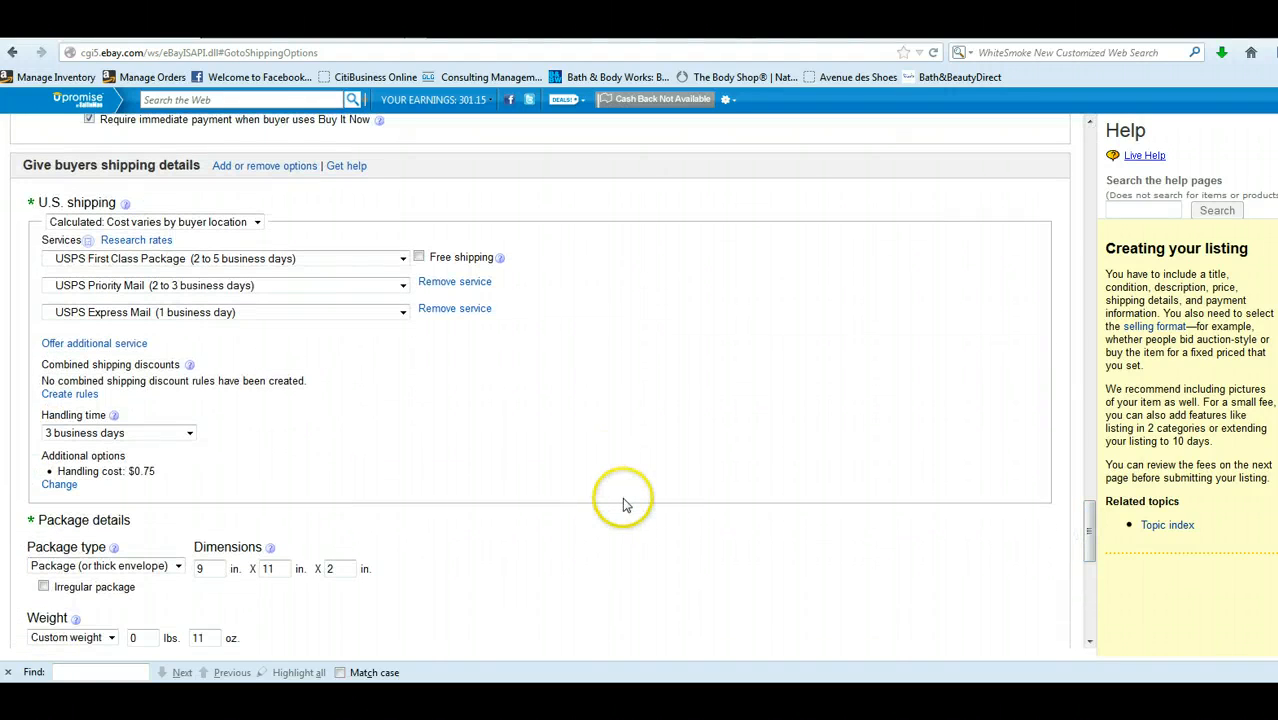
click(248, 222)
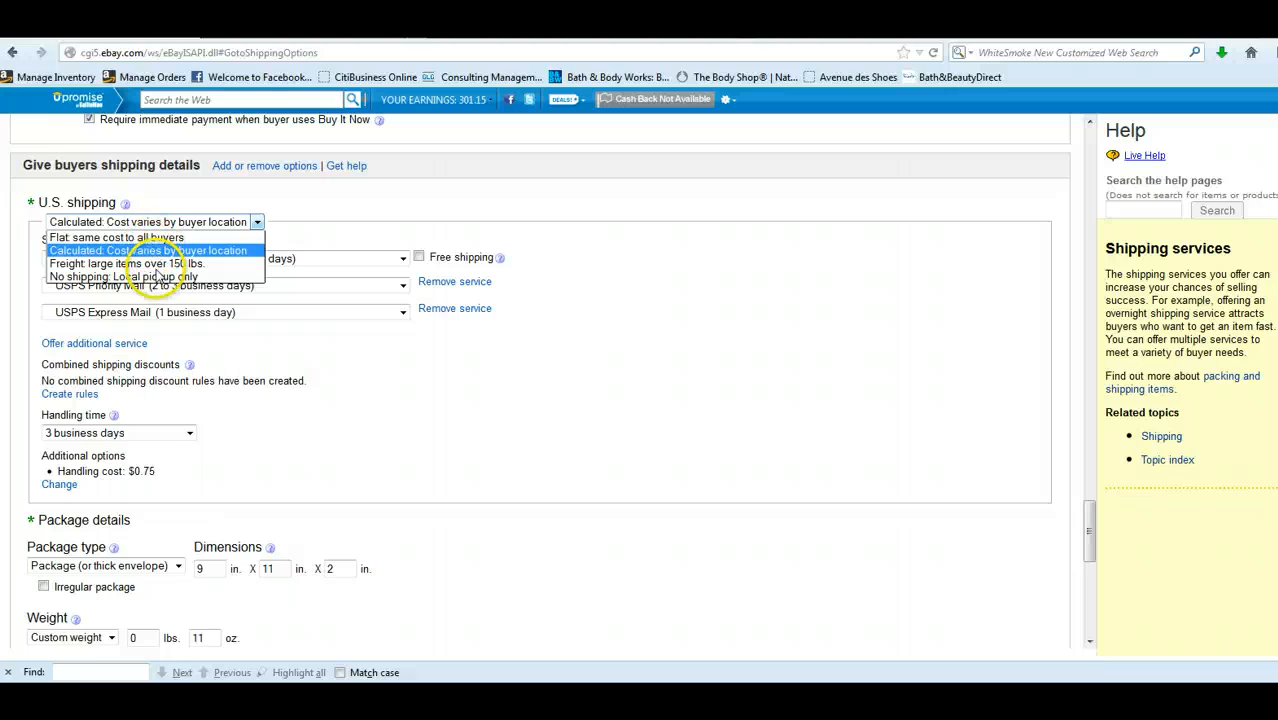
click(157, 268)
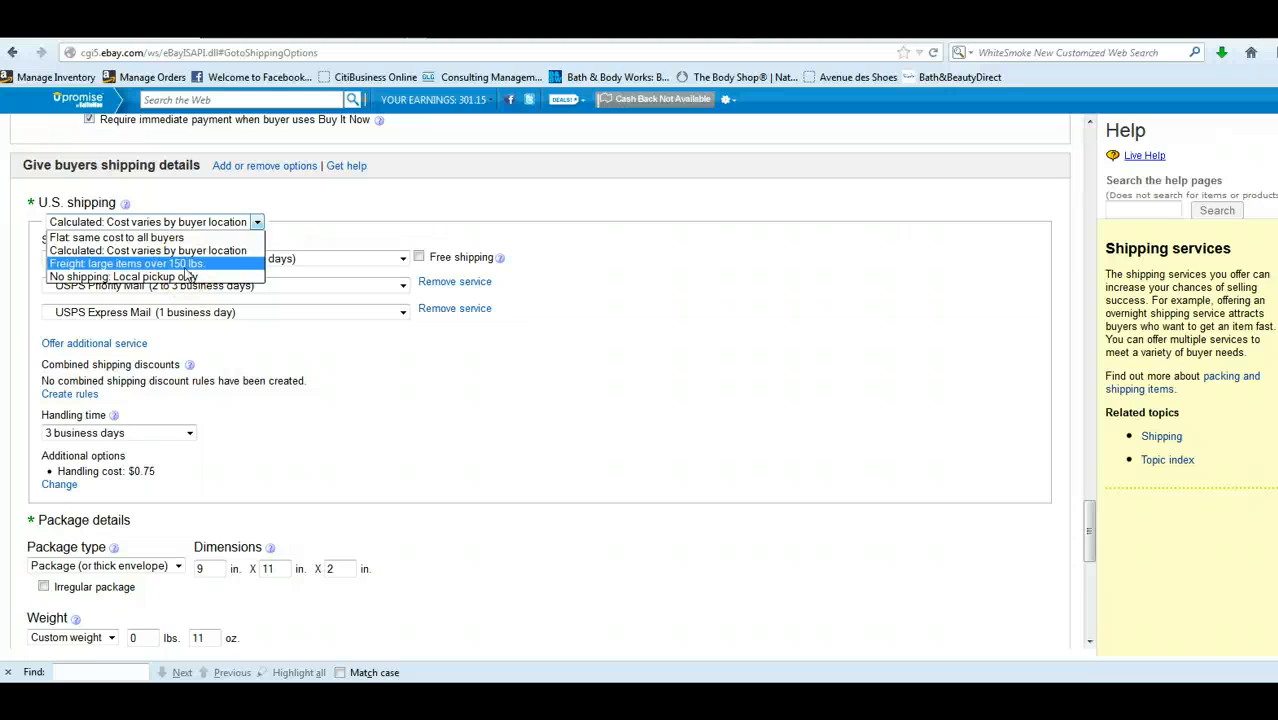
click(206, 267)
click(203, 267)
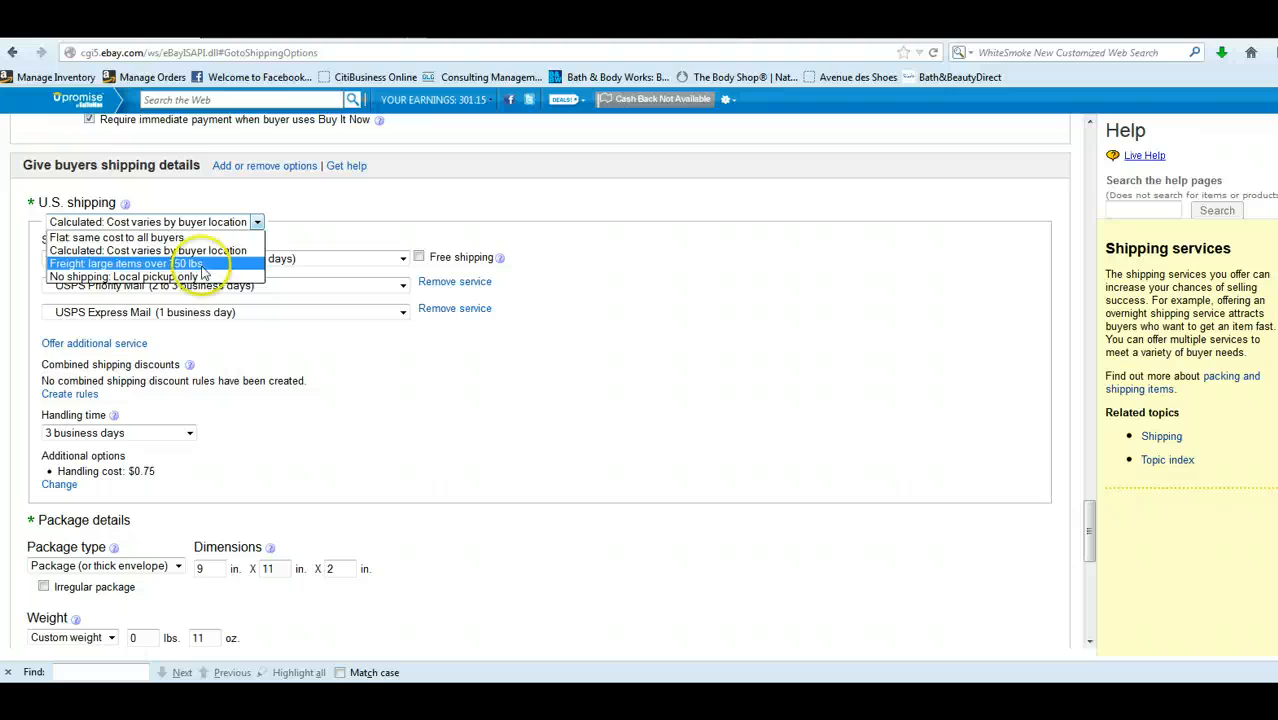
click(190, 276)
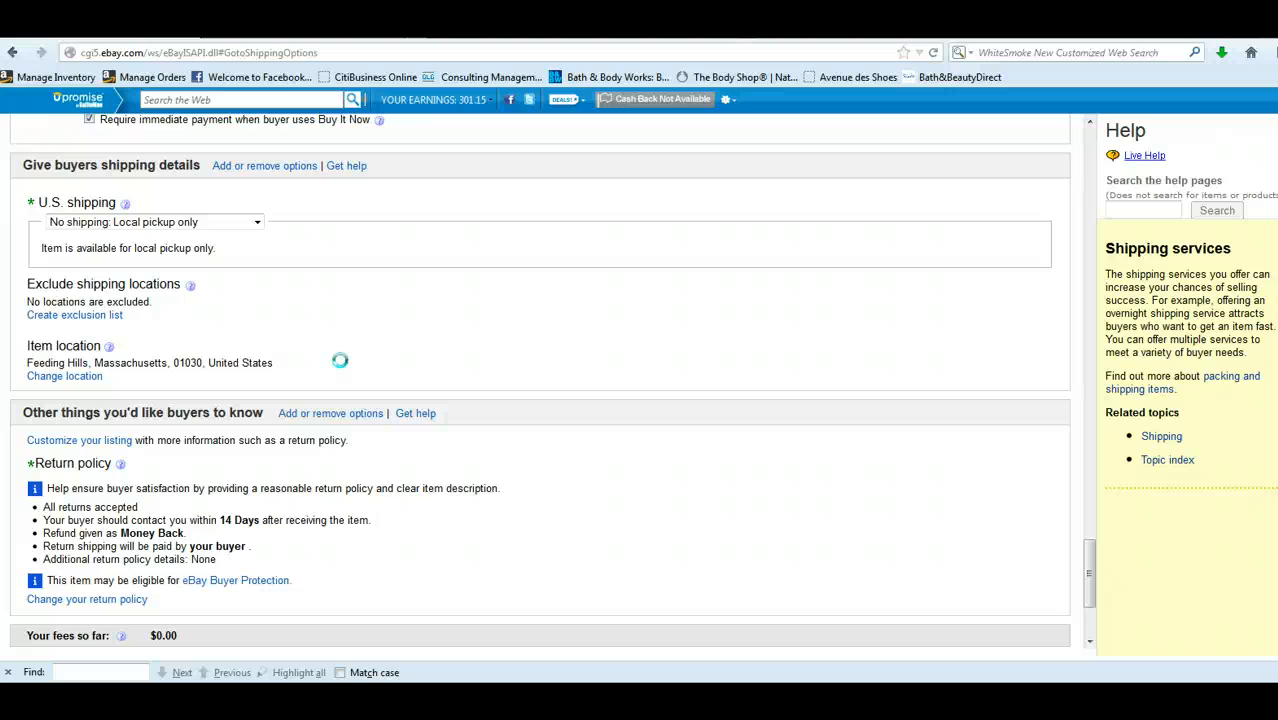
Switch the U.S. shipping method to Flat: same cost to all buyers.
click(211, 224)
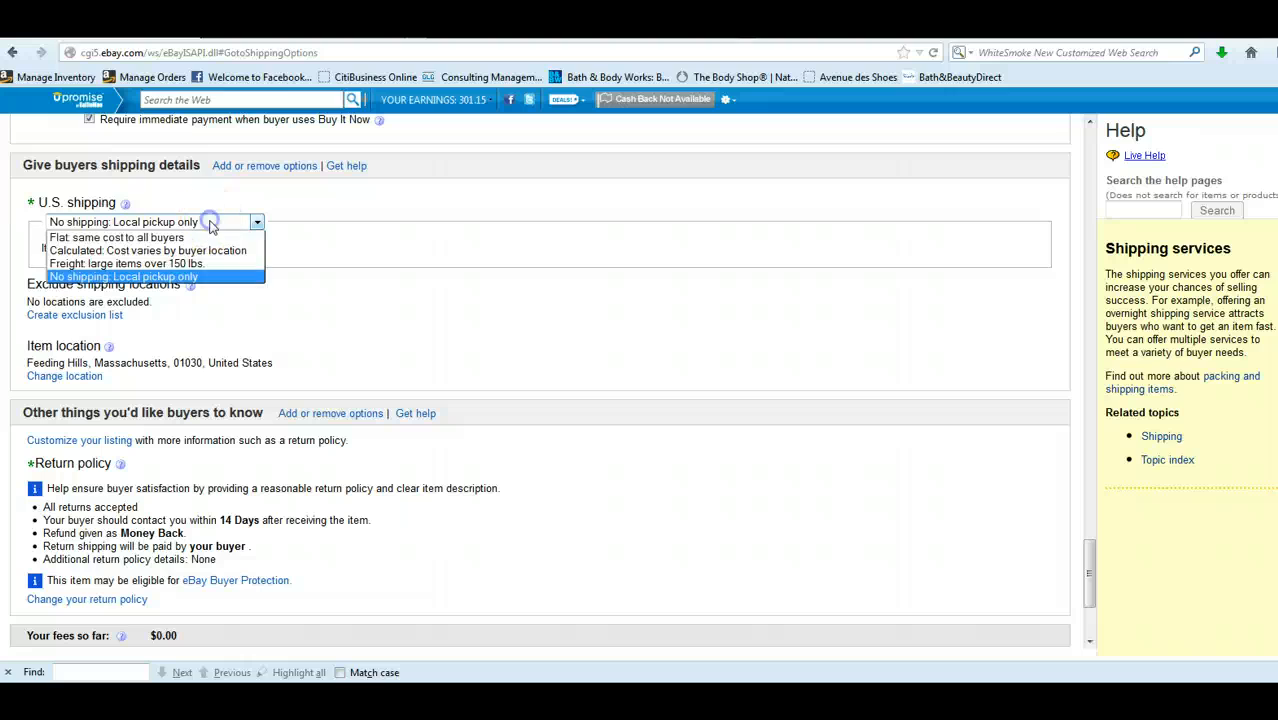
click(171, 238)
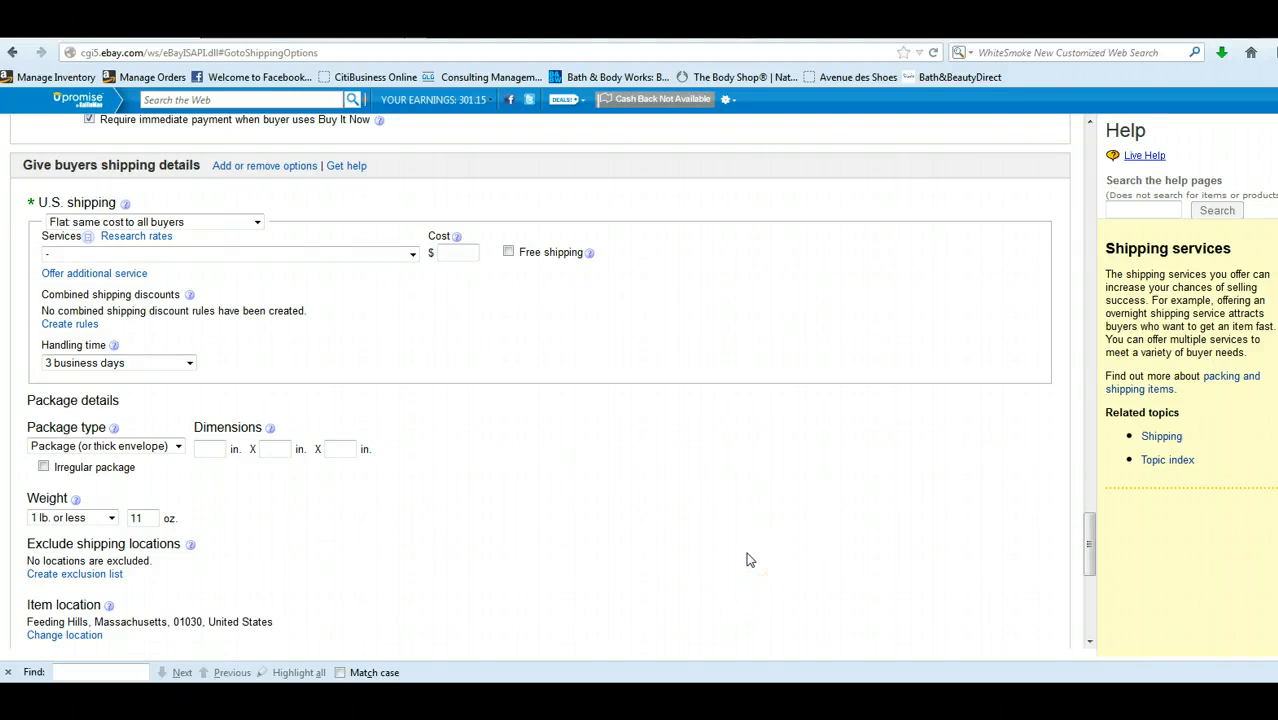
click(185, 222)
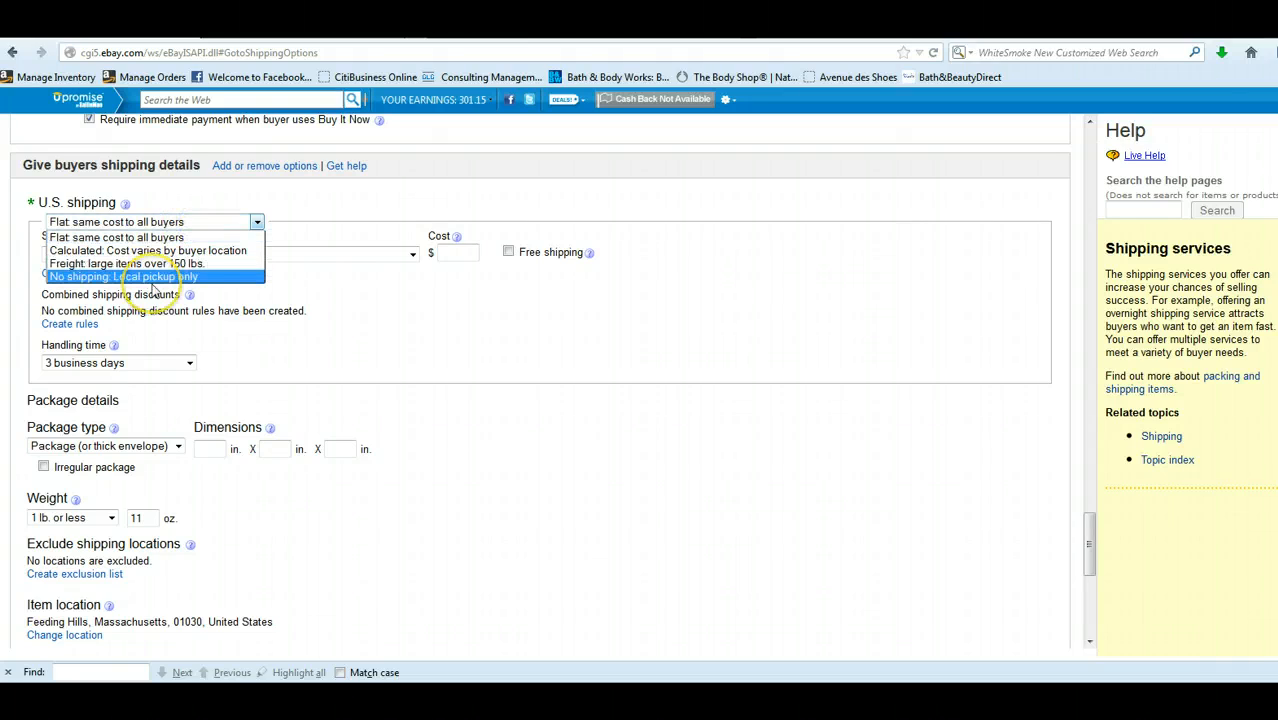
click(613, 400)
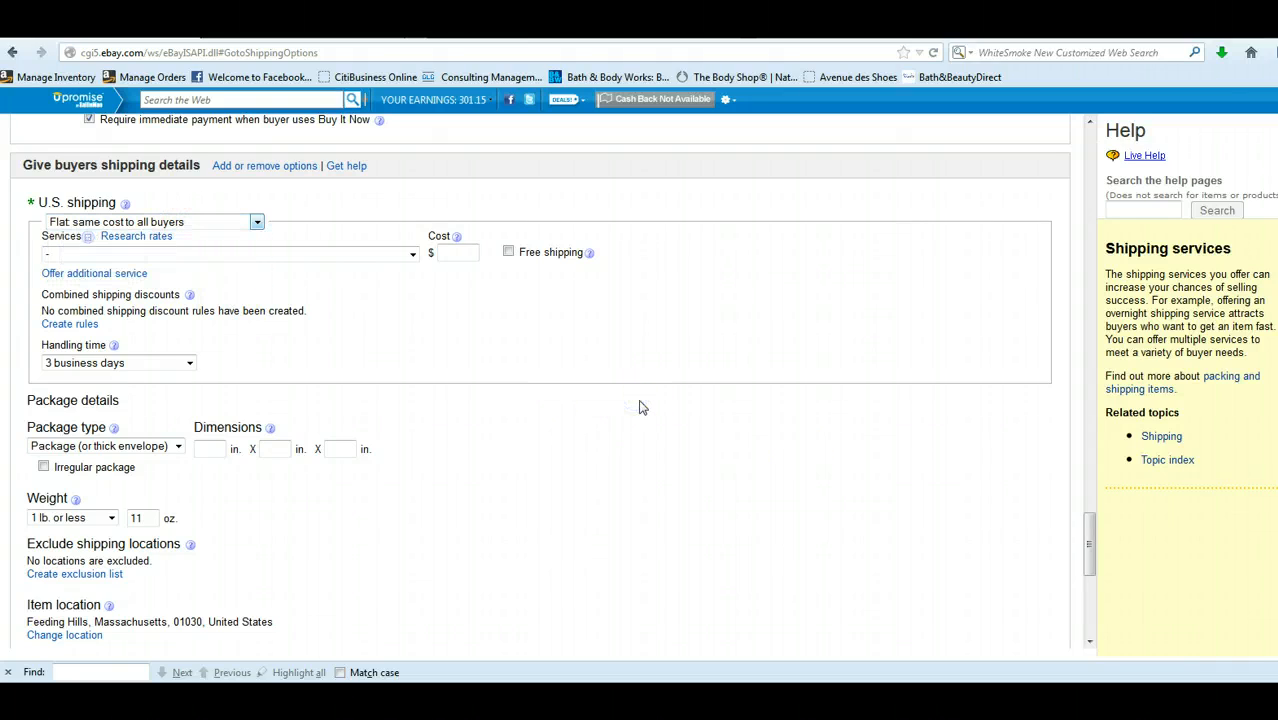
mouse_move(1093, 531)
mouse_down()
mouse_move(1090, 552)
mouse_move(1090, 530)
mouse_up()
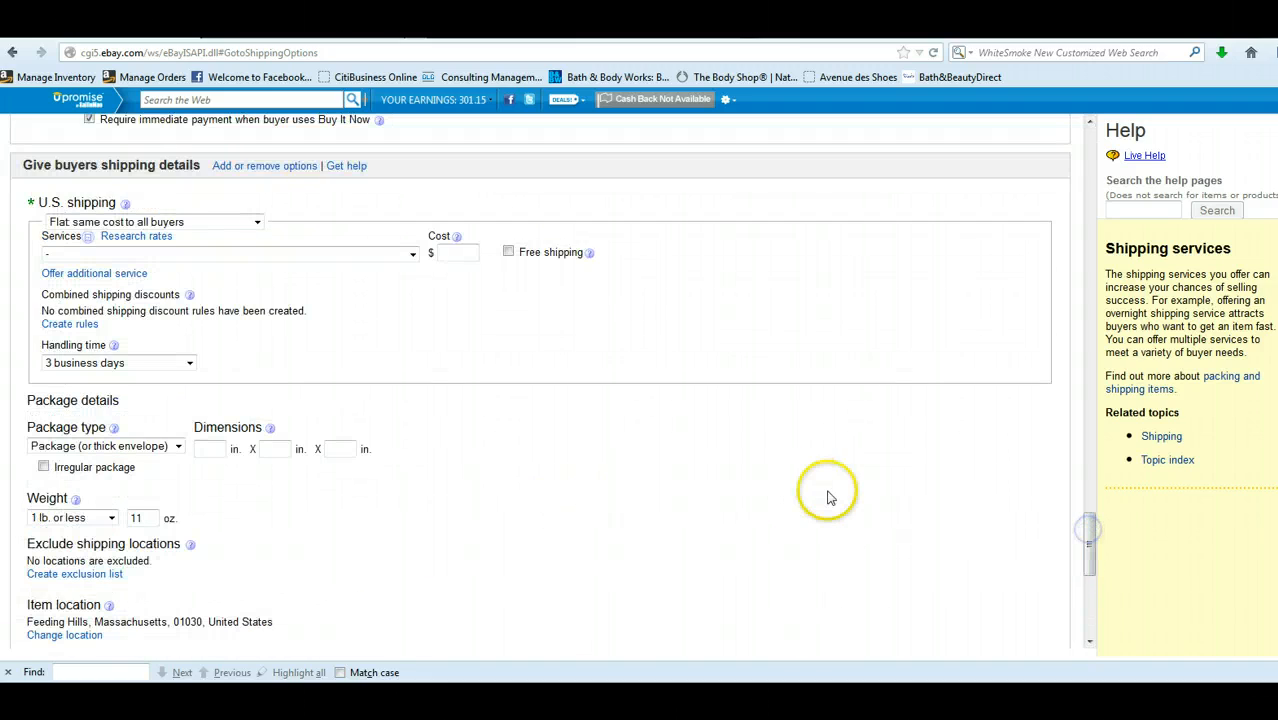